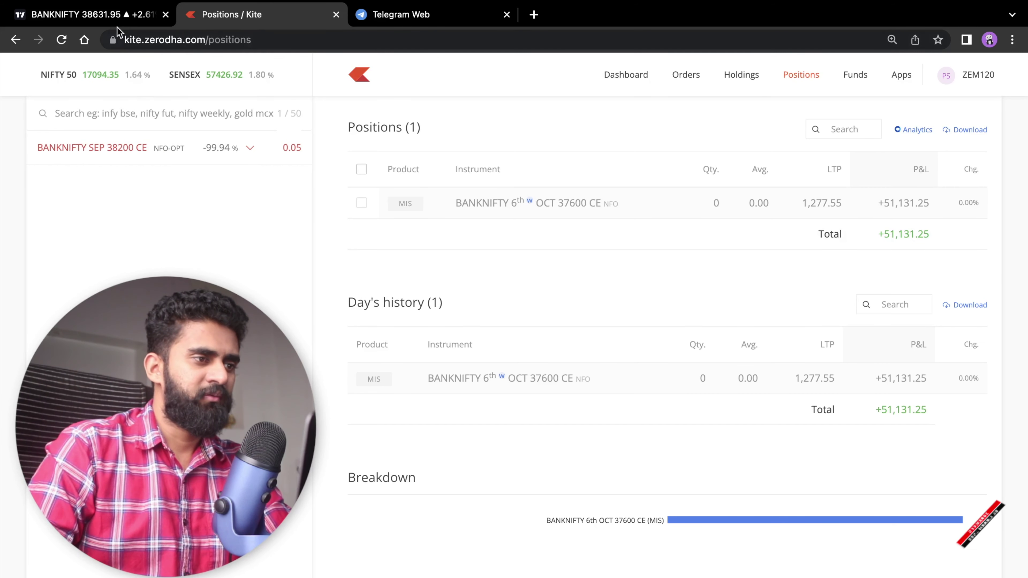
# - Switch to the TradingView BANKNIFTY chart and bring the full 30 September session into view
pyautogui.click(150, 14)
pyautogui.scroll(5, 462, 319)
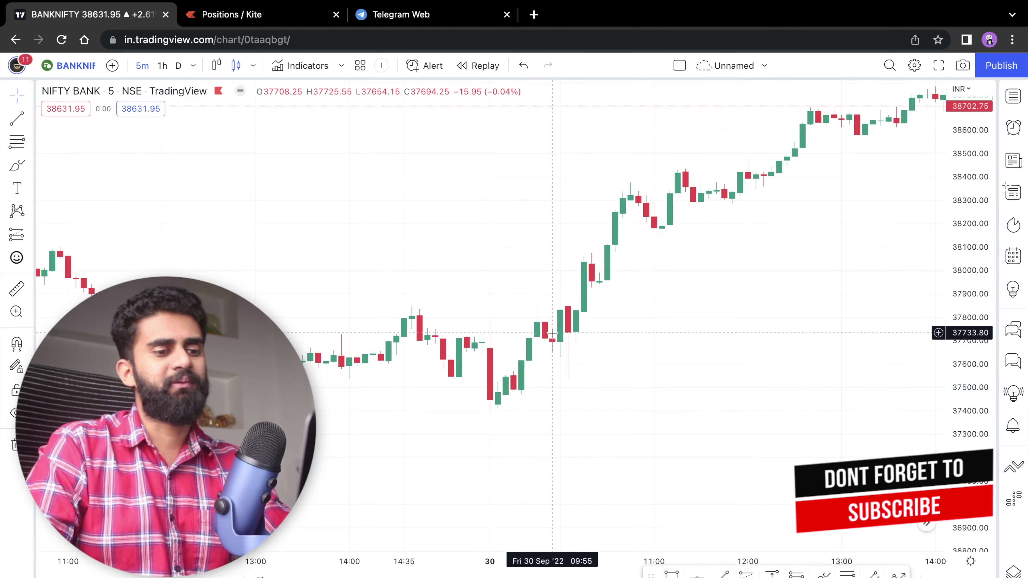
pyautogui.hscroll(5, 552, 333)
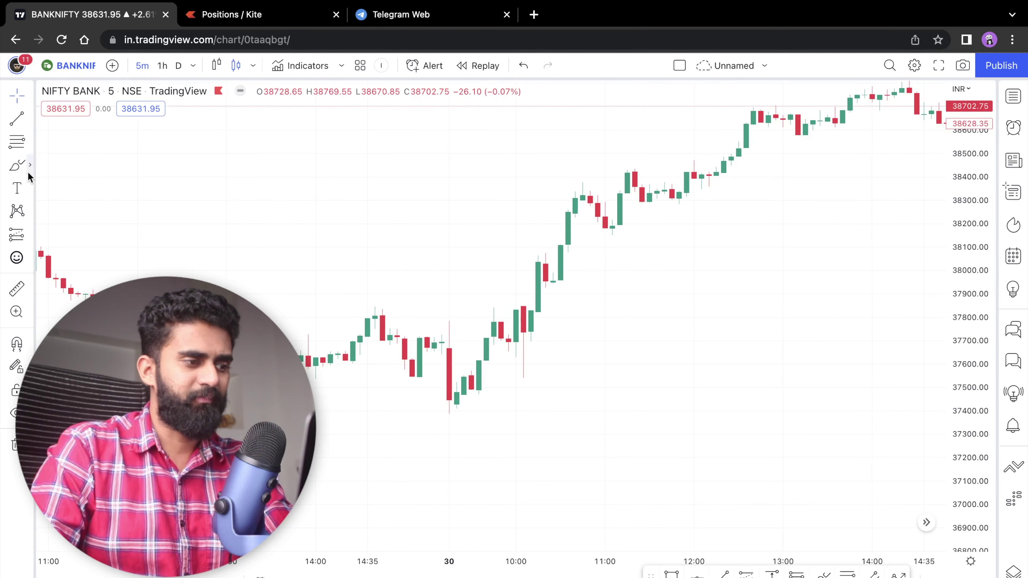
# - Brush a rise-dip-rally path and a horizontal breakout level over the 30 September morning candles, and remove these drawings
pyautogui.click(18, 165)
pyautogui.moveTo(479, 368)
pyautogui.mouseDown()
pyautogui.moveTo(494, 324)
pyautogui.moveTo(520, 366)
pyautogui.moveTo(598, 183)
pyautogui.mouseUp()
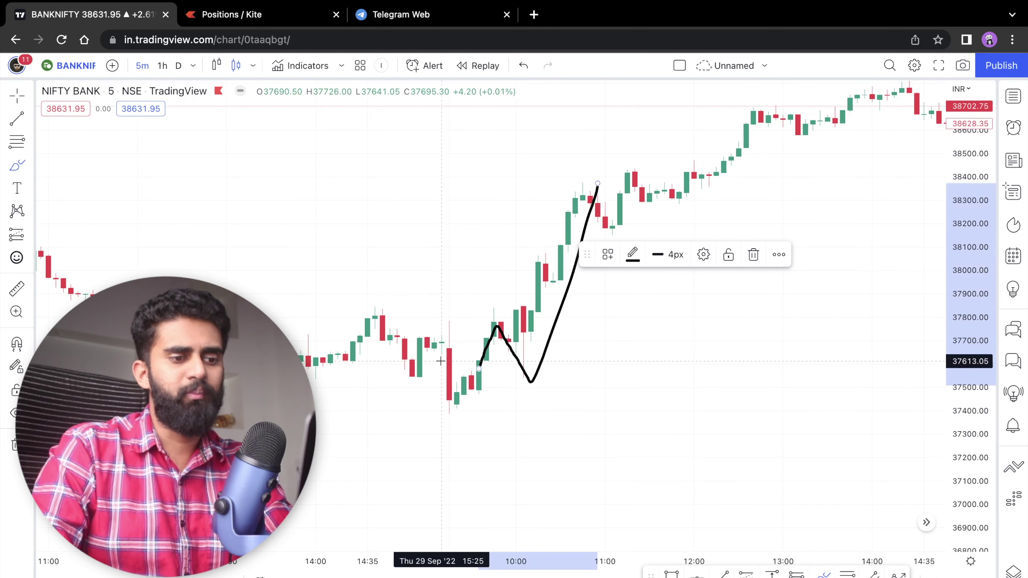
pyautogui.moveTo(452, 323); pyautogui.dragTo(612, 323)
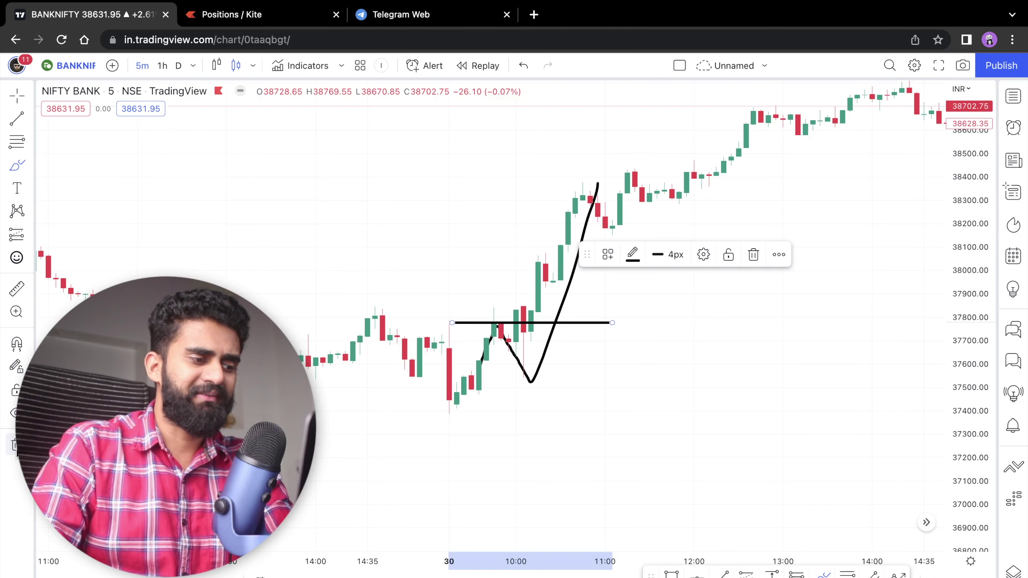
pyautogui.click(15, 445)
# - Add two closely spaced horizontal lines across the BANKNIFTY chart at about 37714.60 and 37728.30
pyautogui.click(30, 119)
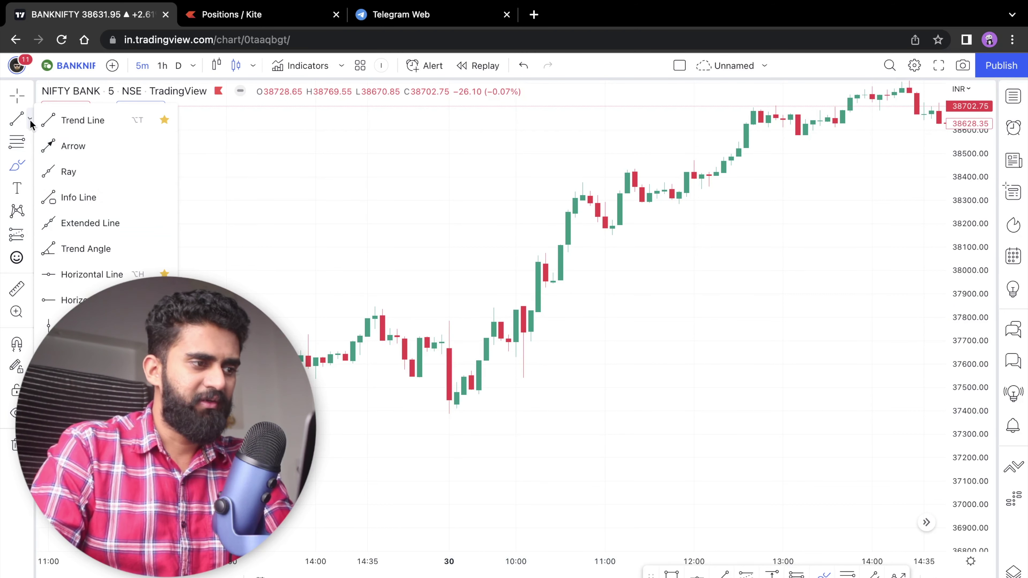
pyautogui.click(107, 278)
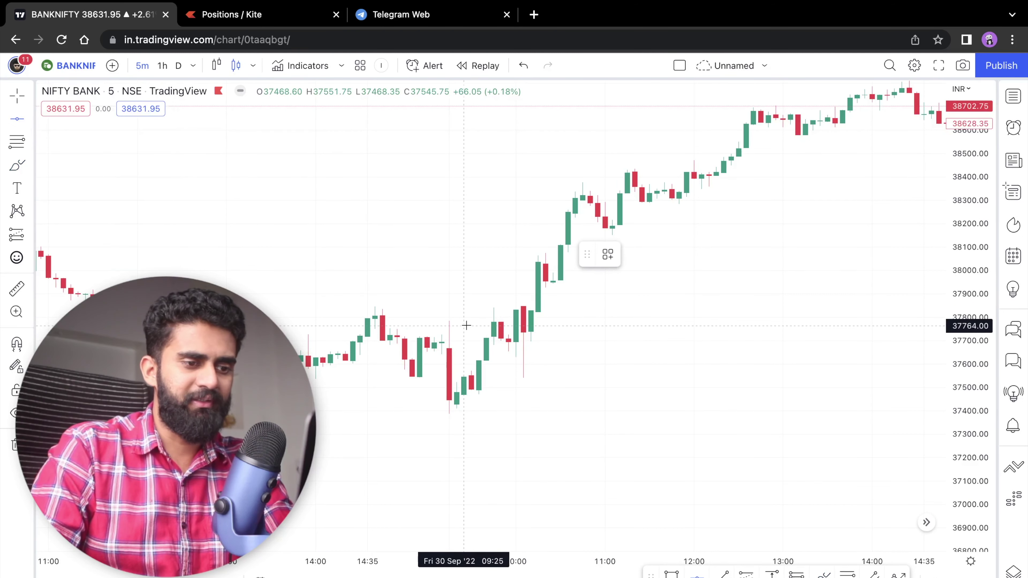
pyautogui.click(466, 338)
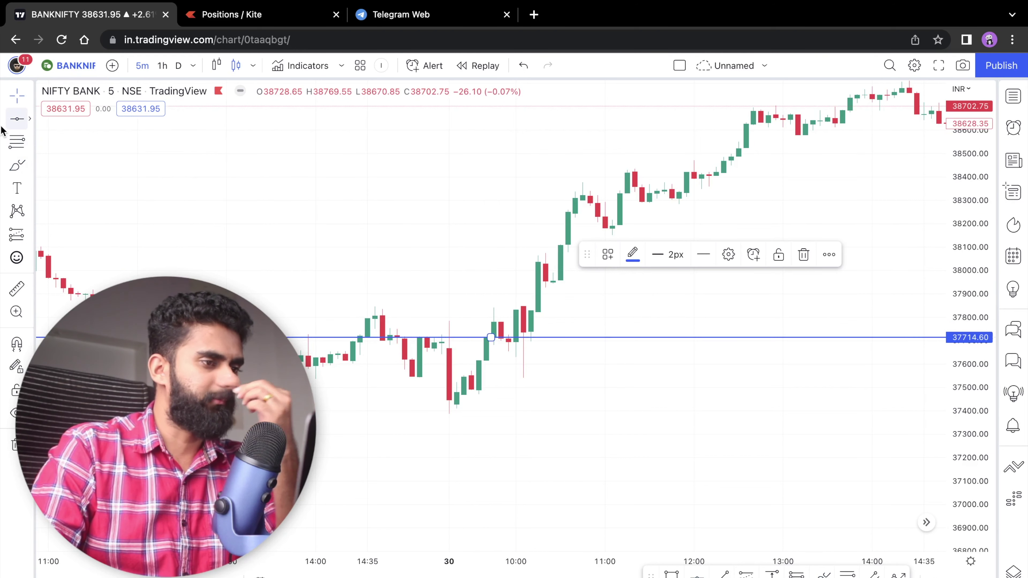
pyautogui.click(470, 334)
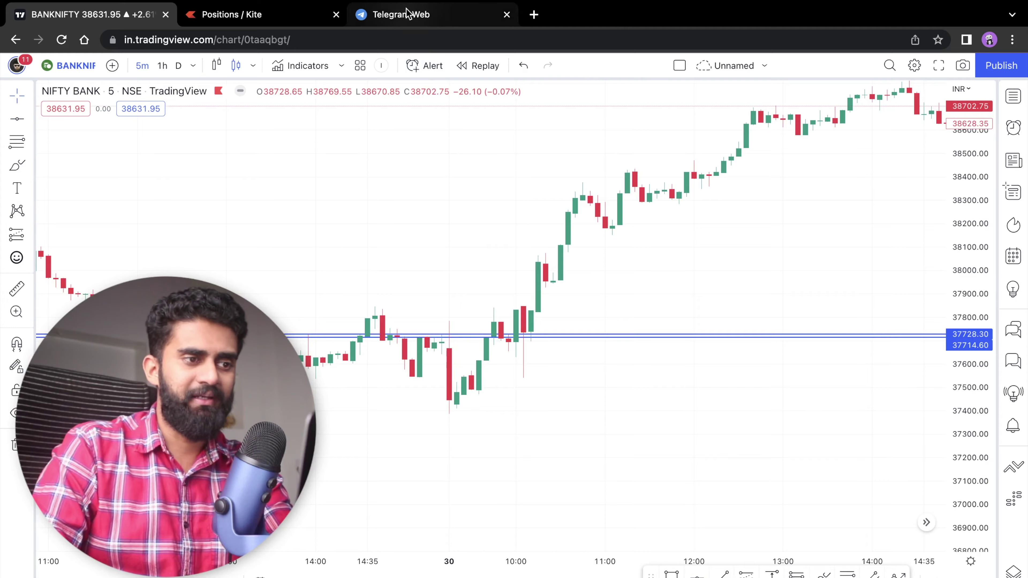
# - Switch to Telegram Web, open the Wall Street Marathi Membership channel, and look back to today's first chart post
pyautogui.click(445, 14)
pyautogui.click(156, 122)
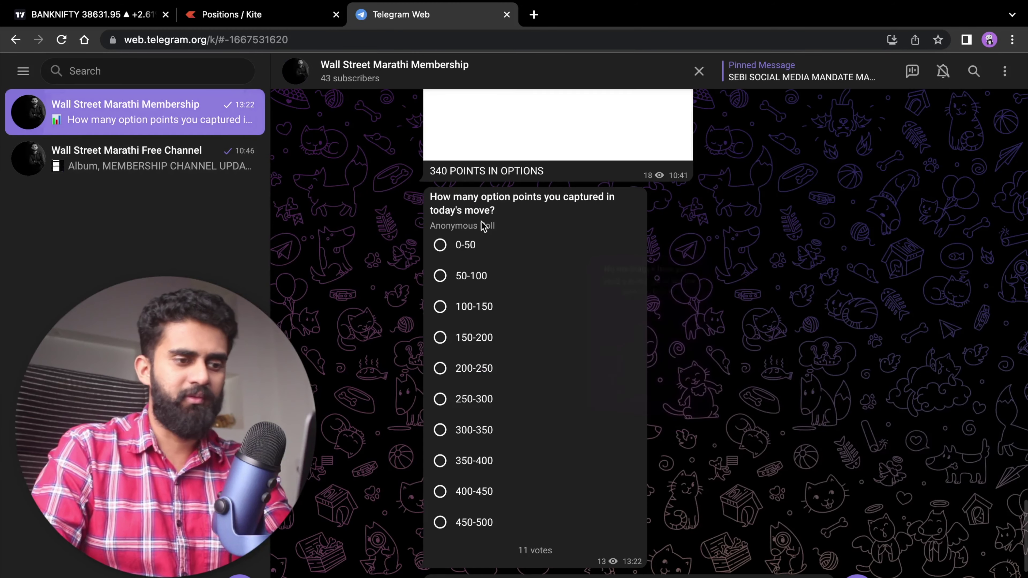
pyautogui.scroll(10, 482, 225)
pyautogui.scroll(10, 483, 226)
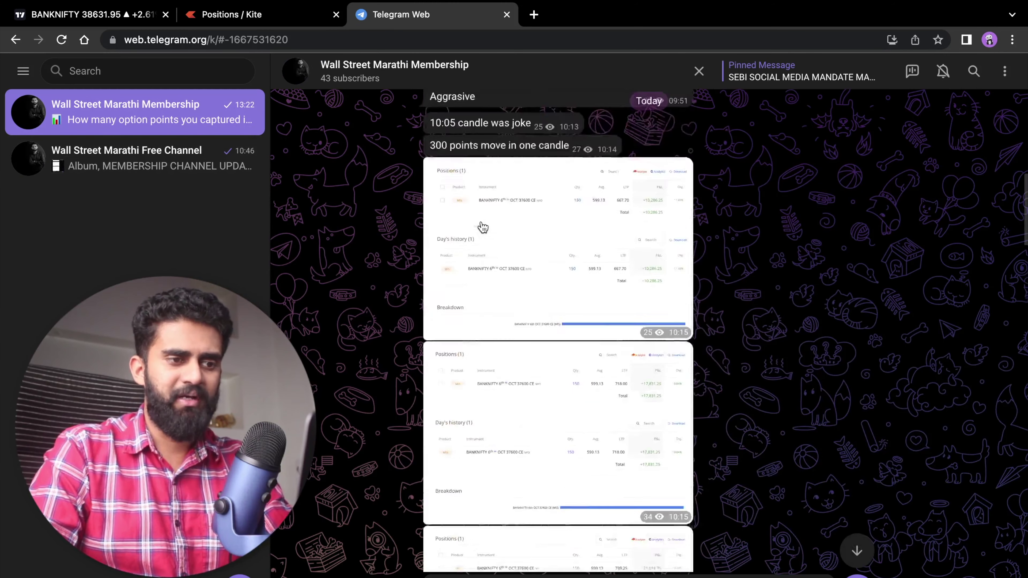
pyautogui.scroll(-5, 482, 227)
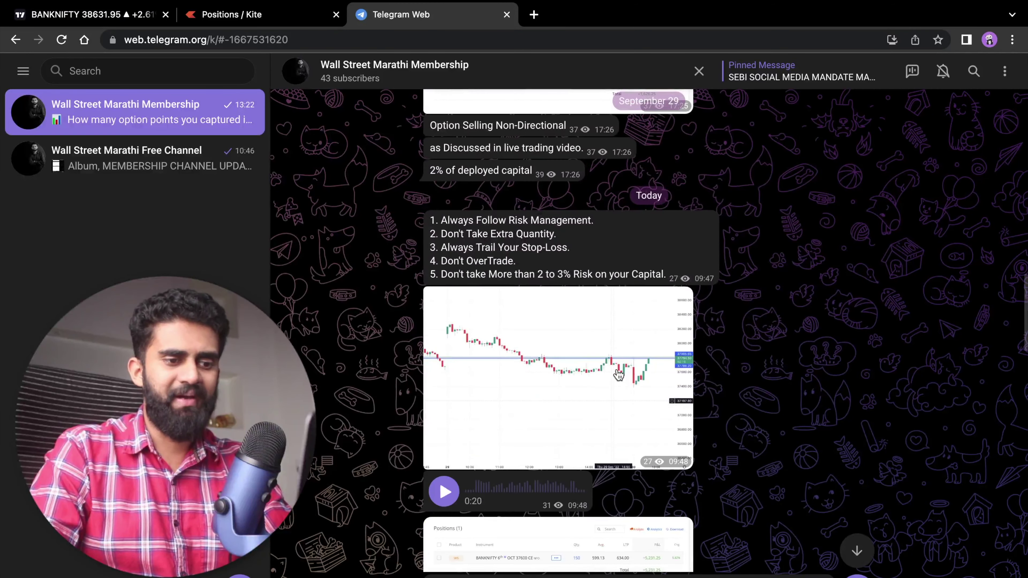
# - Switch back to the TradingView chart and raise the pair of horizontal lines to about 37777.70 and 37791.45
pyautogui.click(89, 14)
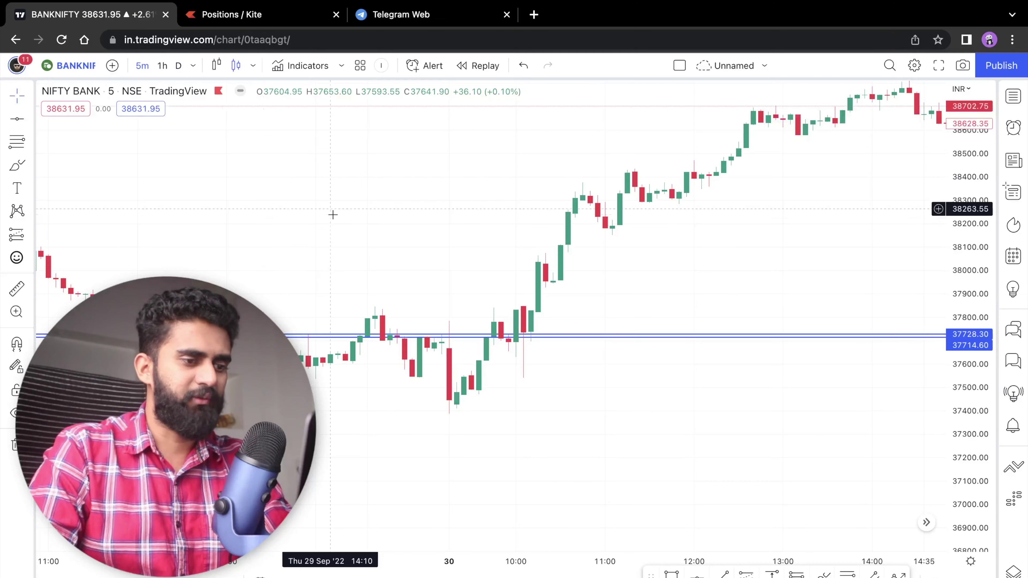
pyautogui.moveTo(457, 340); pyautogui.dragTo(459, 326)
# - Compare the marked levels with the 09:48 chart post in the Telegram channel and return to the BANKNIFTY chart
pyautogui.click(423, 15)
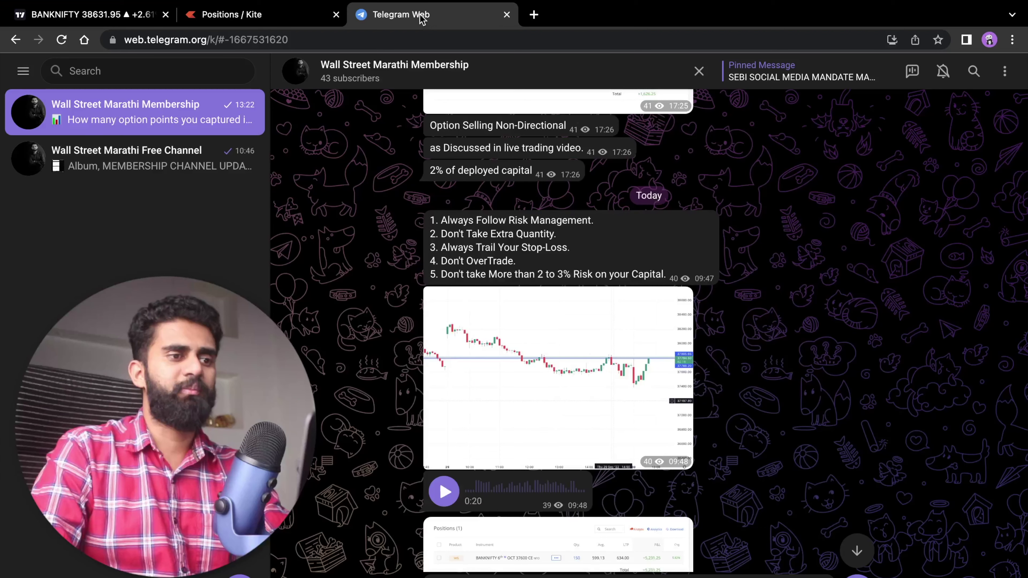
pyautogui.scroll(-1, 555, 420)
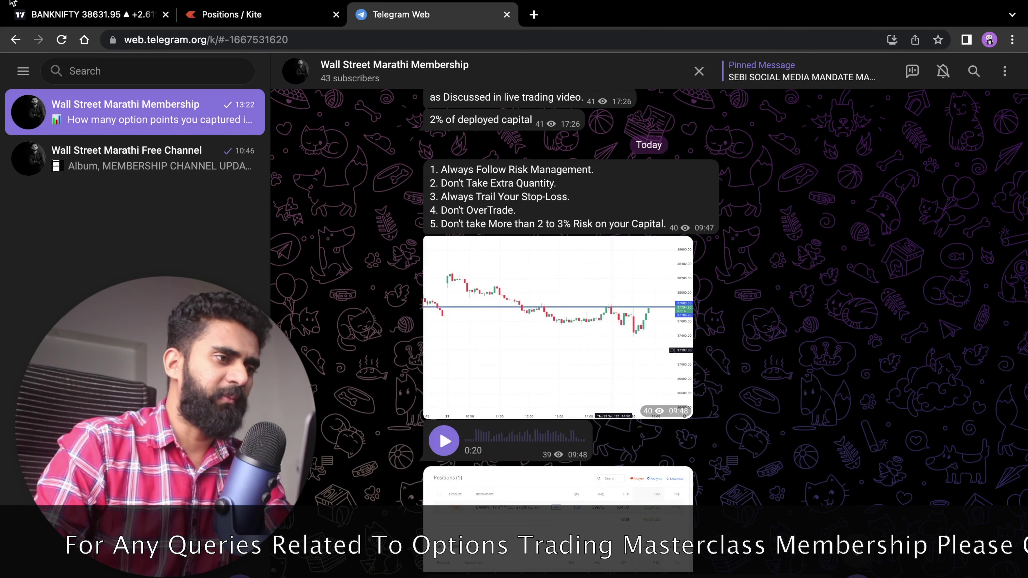
pyautogui.click(50, 21)
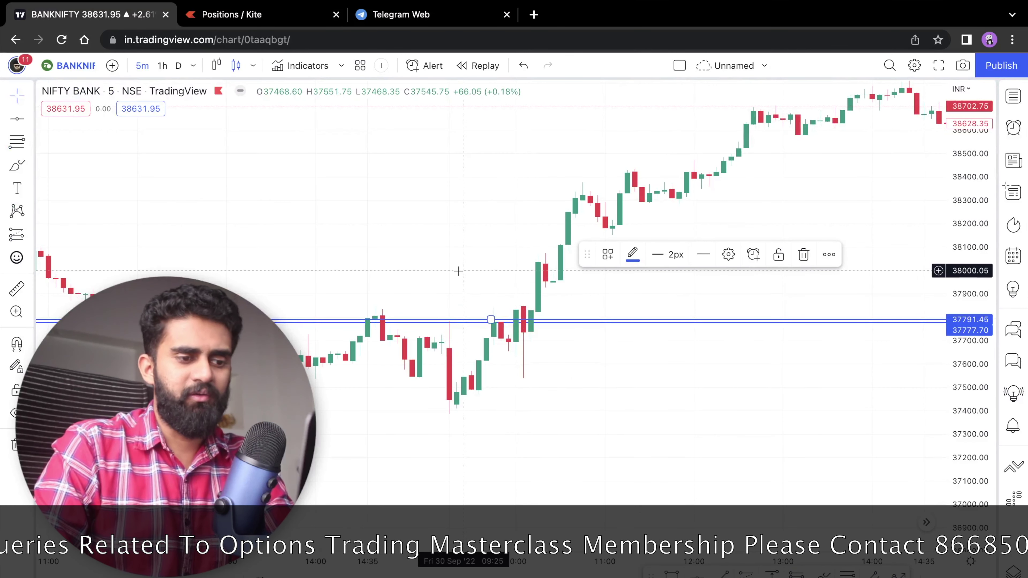
pyautogui.click(491, 318)
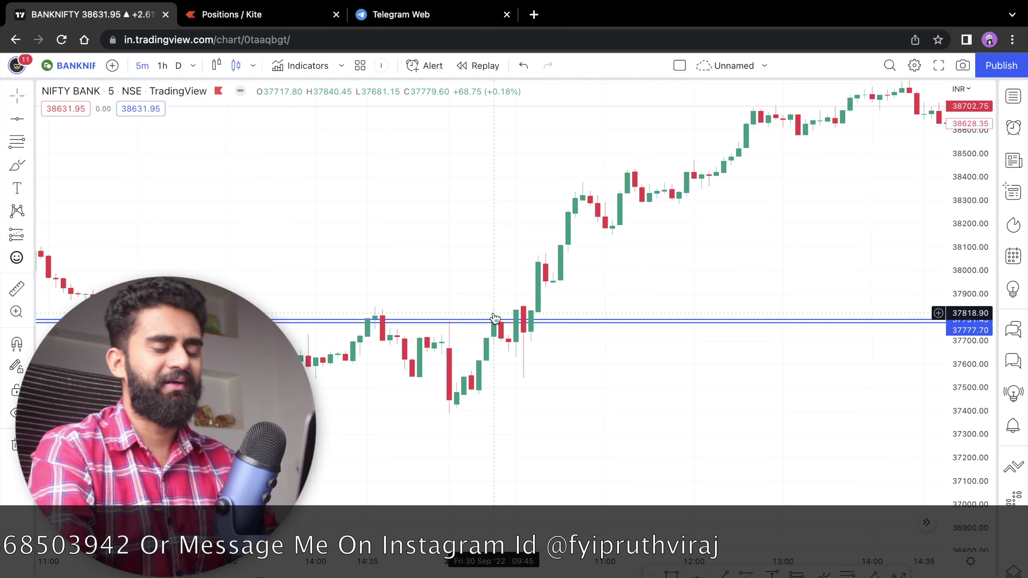
# - Check the Kite positions page and view the enlarged 09:51 positions screenshot in the Telegram membership channel
pyautogui.click(269, 18)
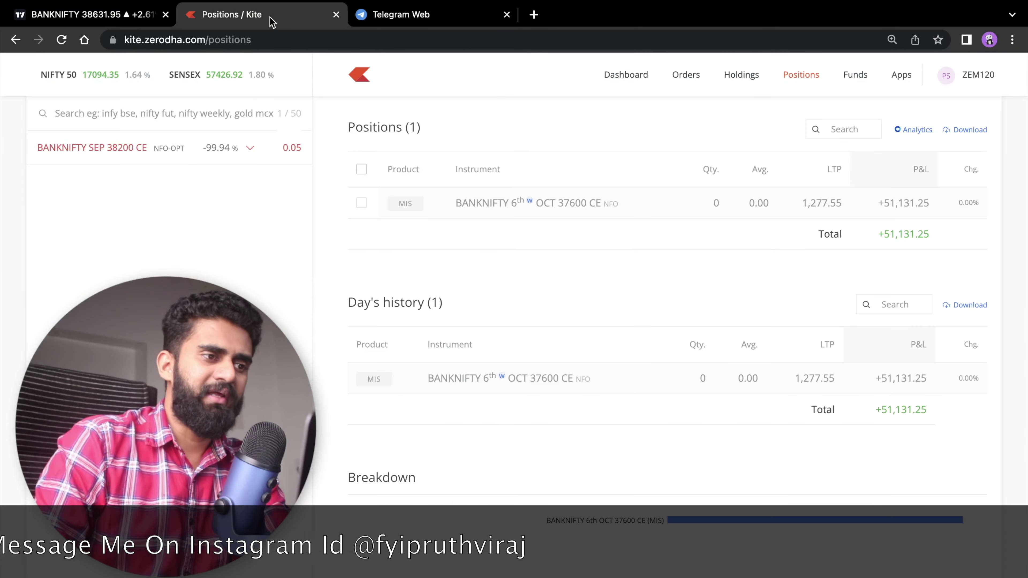
pyautogui.click(425, 16)
pyautogui.scroll(-2, 498, 358)
pyautogui.click(493, 463)
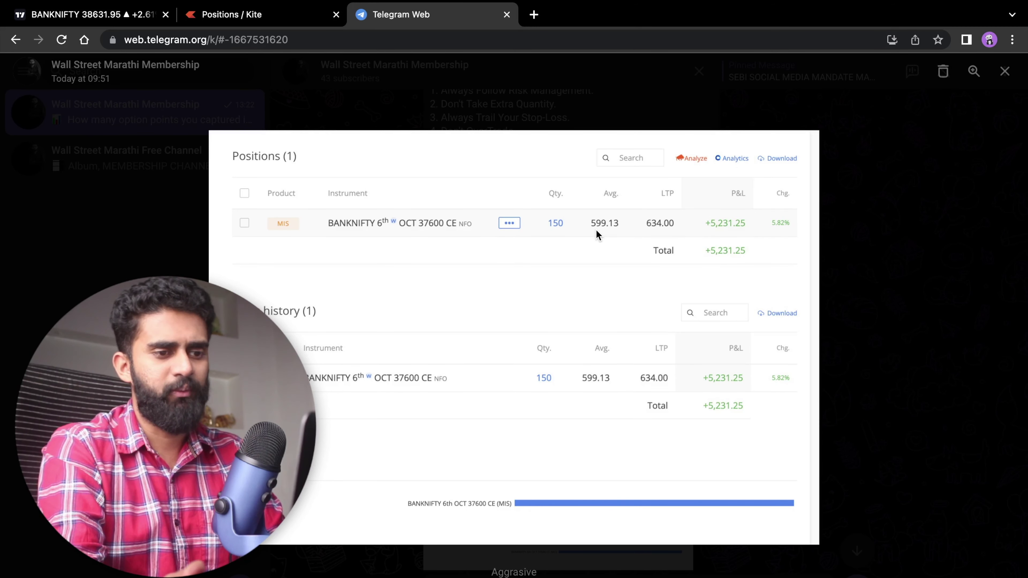
pyautogui.press('Escape')
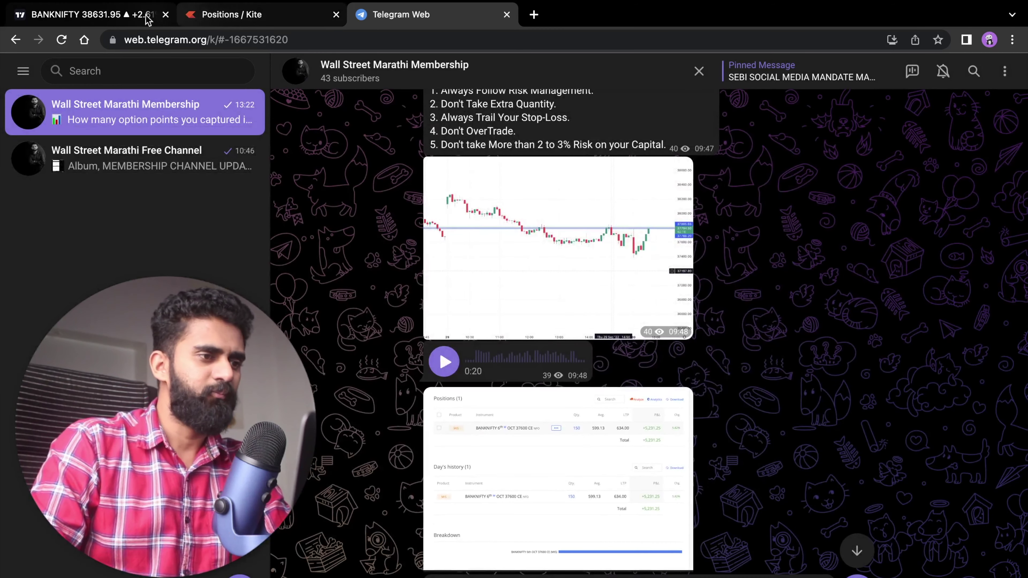
# - Place a Long Position on the TradingView BANKNIFTY chart with entry at about 37761.25 and stop at about 37387.95
pyautogui.click(108, 17)
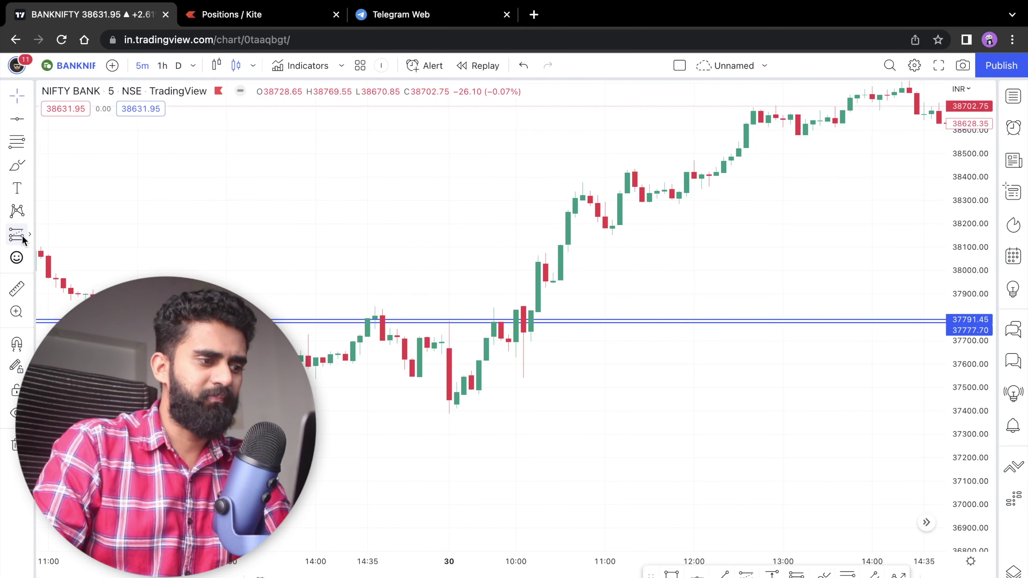
pyautogui.click(29, 234)
pyautogui.click(81, 259)
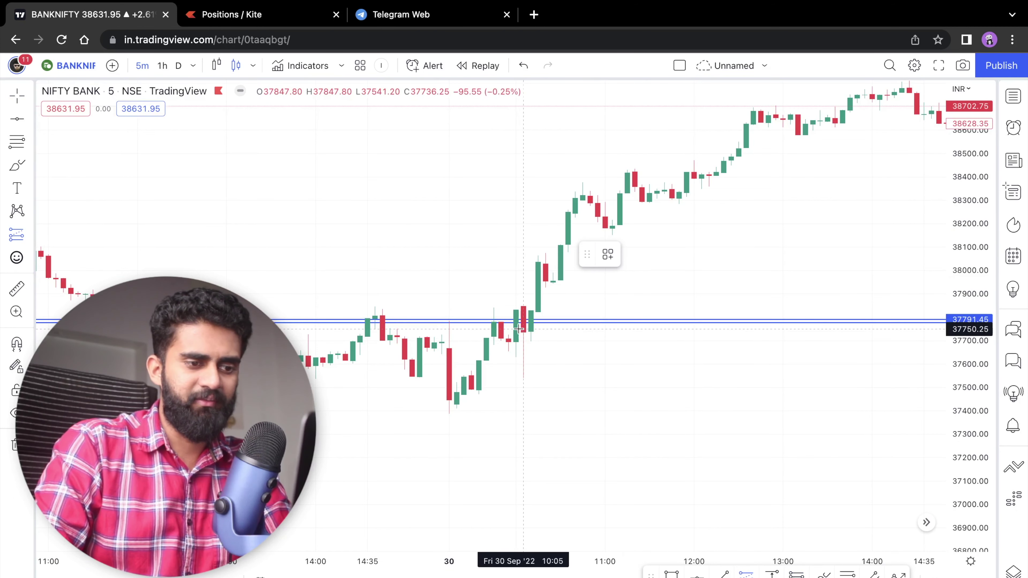
pyautogui.click(485, 326)
pyautogui.moveTo(486, 362); pyautogui.dragTo(491, 414)
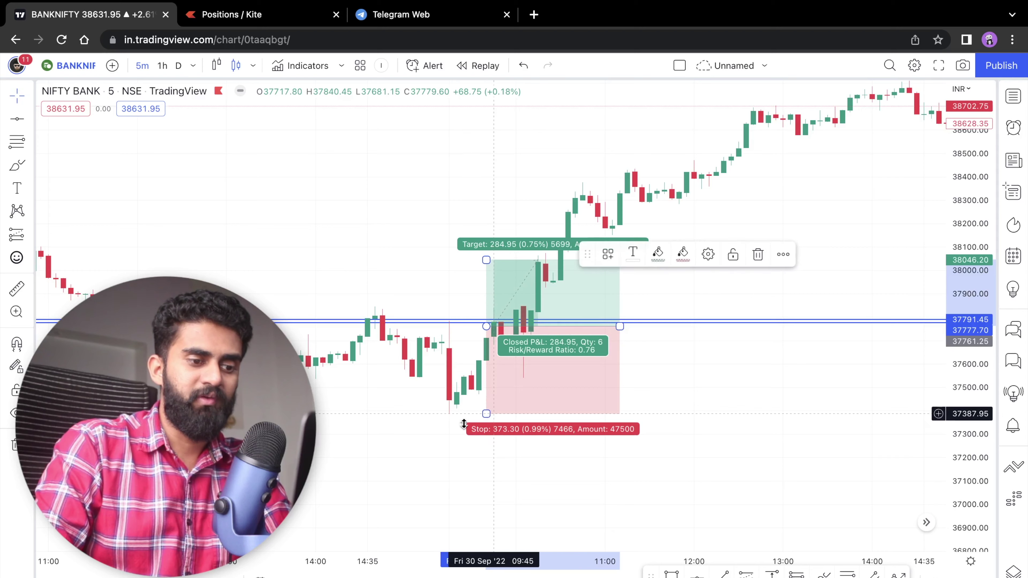
pyautogui.click(375, 453)
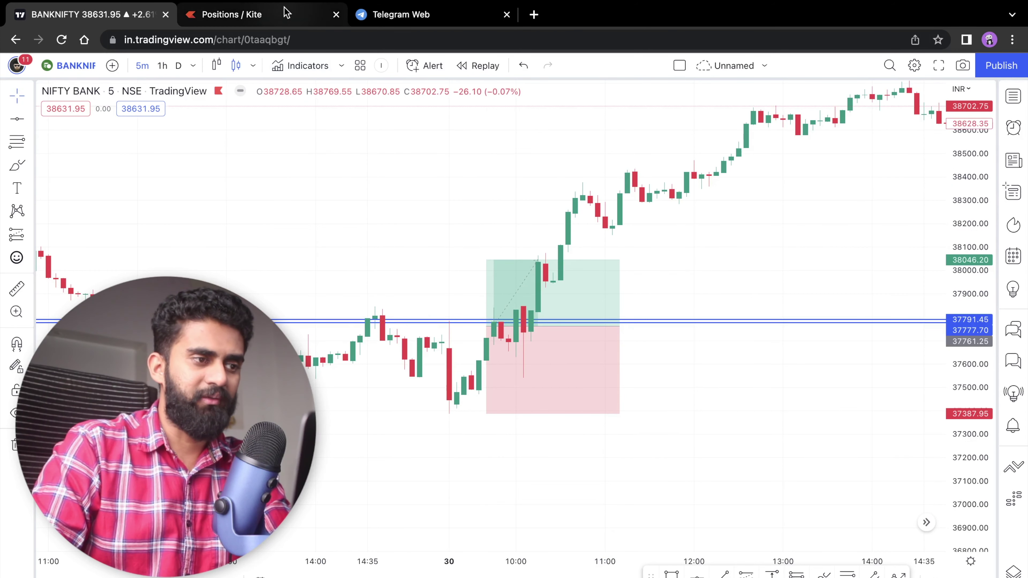
# - Switch to Kite orders, open the executed BANKNIFTY 6th OCT 37600 CE buy's chart in a new tab, and set 5-minute candles
pyautogui.click(239, 14)
pyautogui.click(672, 79)
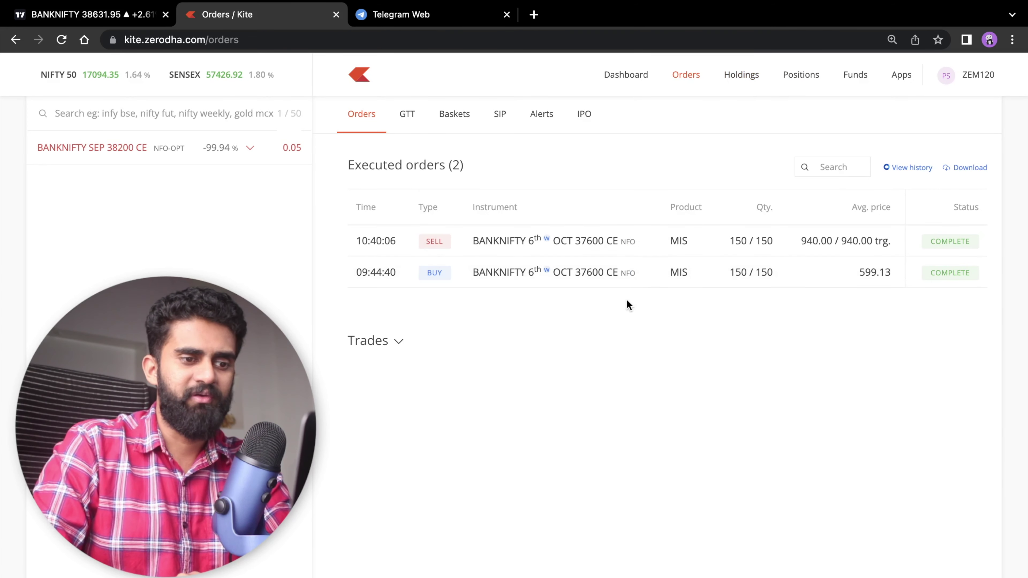
pyautogui.click(642, 272)
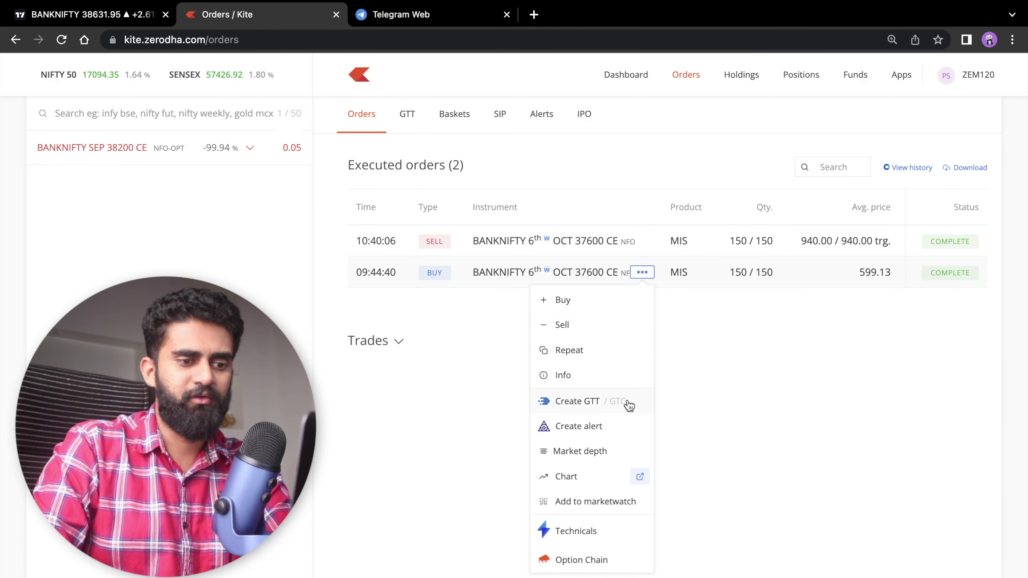
pyautogui.click(640, 477)
pyautogui.click(126, 72)
pyautogui.click(156, 190)
# - Place a Long Position on the 37600 CE option chart with its entry at about 599.37
pyautogui.click(32, 249)
pyautogui.click(97, 258)
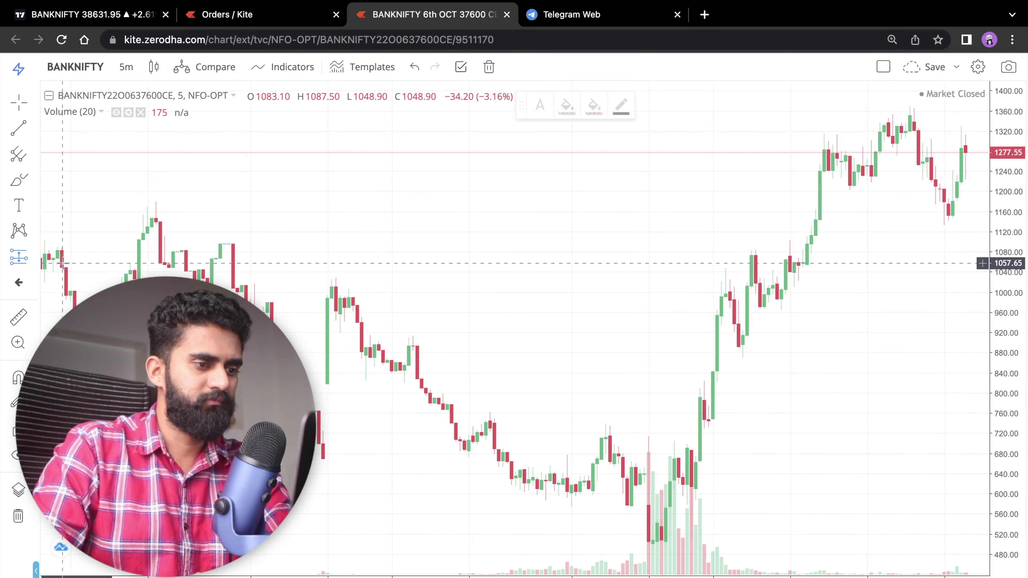
pyautogui.scroll(5, 569, 394)
pyautogui.hscroll(-3, 569, 395)
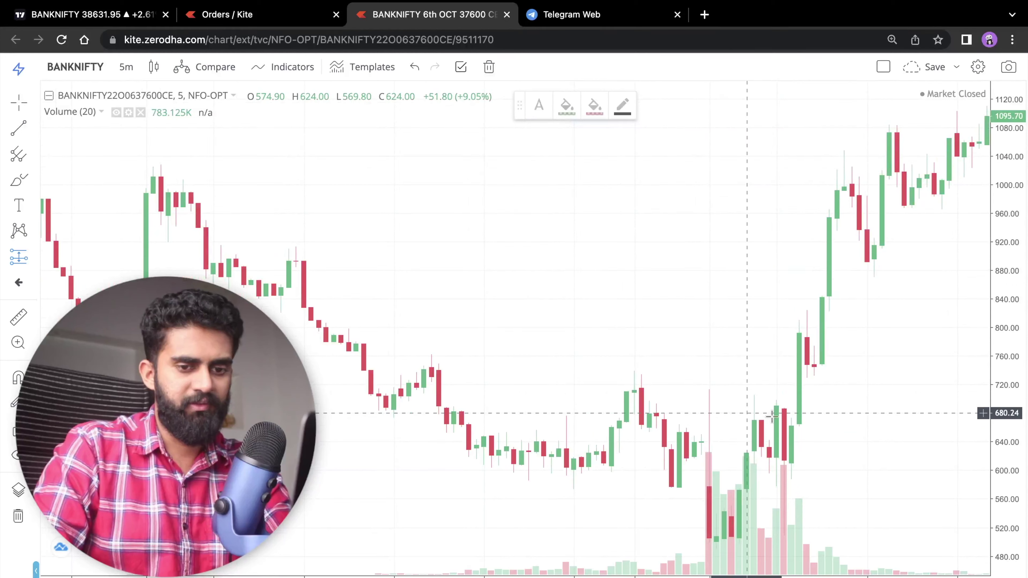
pyautogui.click(732, 471)
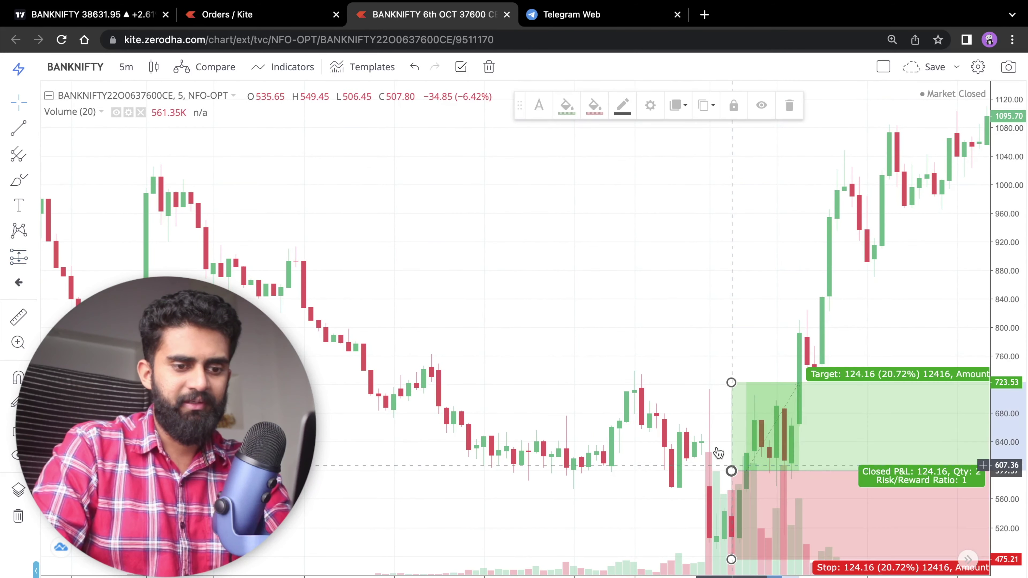
# - Remove the Volume (20) indicator from the option chart
pyautogui.hscroll(3, 739, 364)
pyautogui.hscroll(2, 734, 293)
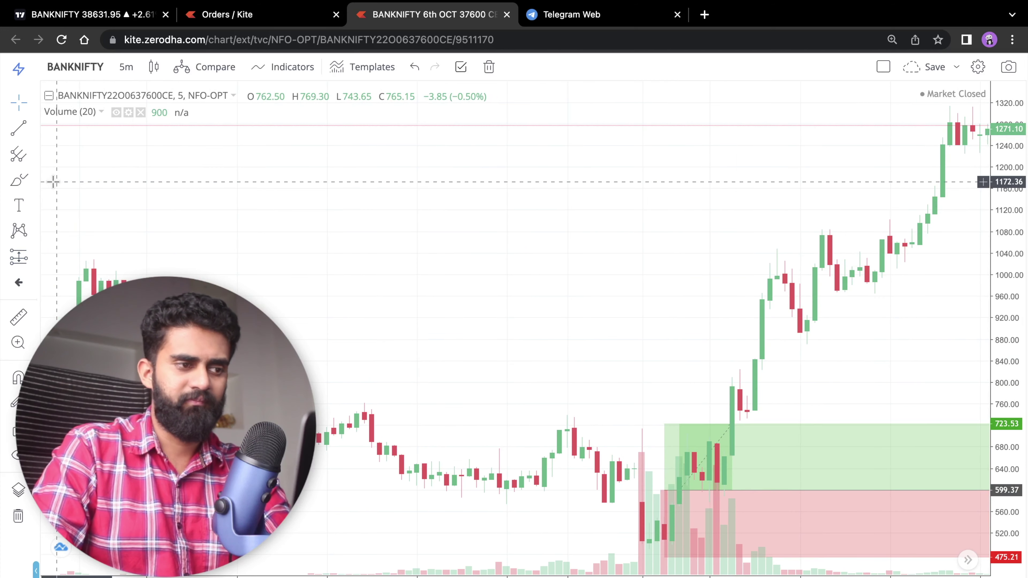
pyautogui.click(141, 113)
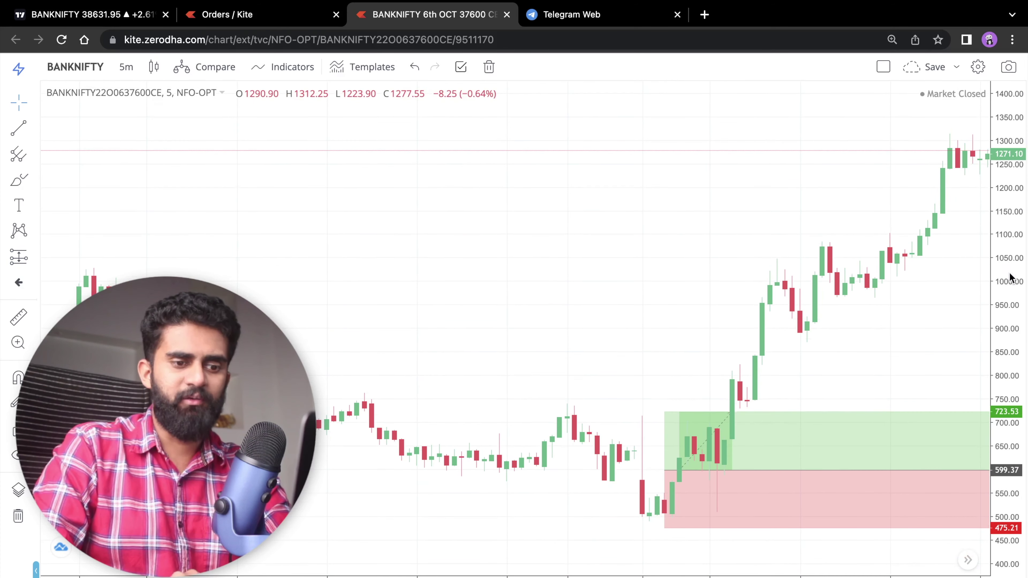
# - Adjust the stop of the option chart's long position to about 479.32
pyautogui.hscroll(-5, 733, 174)
pyautogui.click(528, 286)
pyautogui.hscroll(-4, 567, 321)
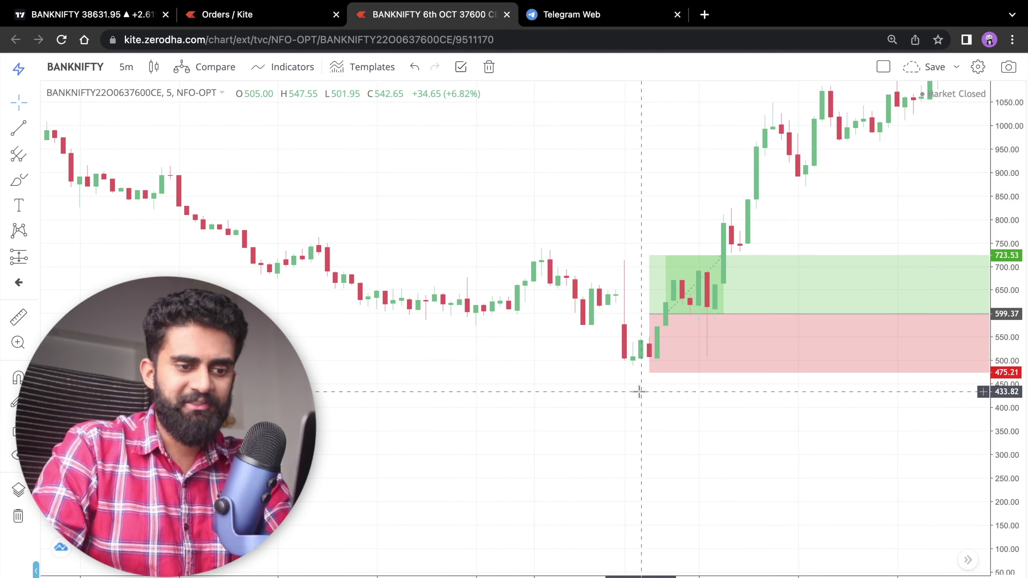
pyautogui.moveTo(650, 374)
pyautogui.moveTo(651, 378); pyautogui.dragTo(651, 371)
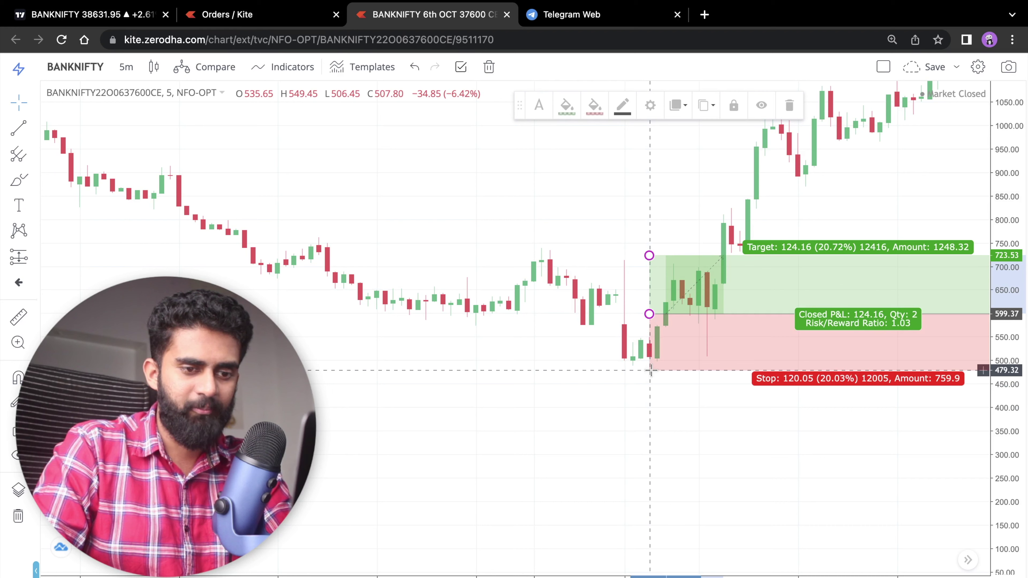
pyautogui.click(639, 384)
# - Examine the option trade's entry and stop zone up close and switch back to the TradingView BANKNIFTY chart
pyautogui.hscroll(5, 624, 386)
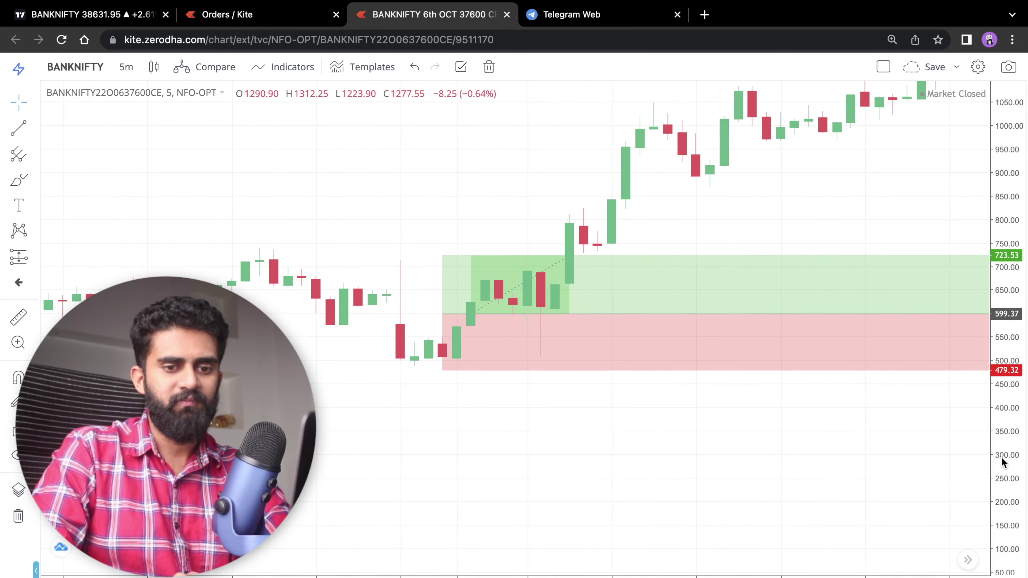
pyautogui.moveTo(1002, 461); pyautogui.dragTo(916, 225)
pyautogui.hscroll(-1, 631, 246)
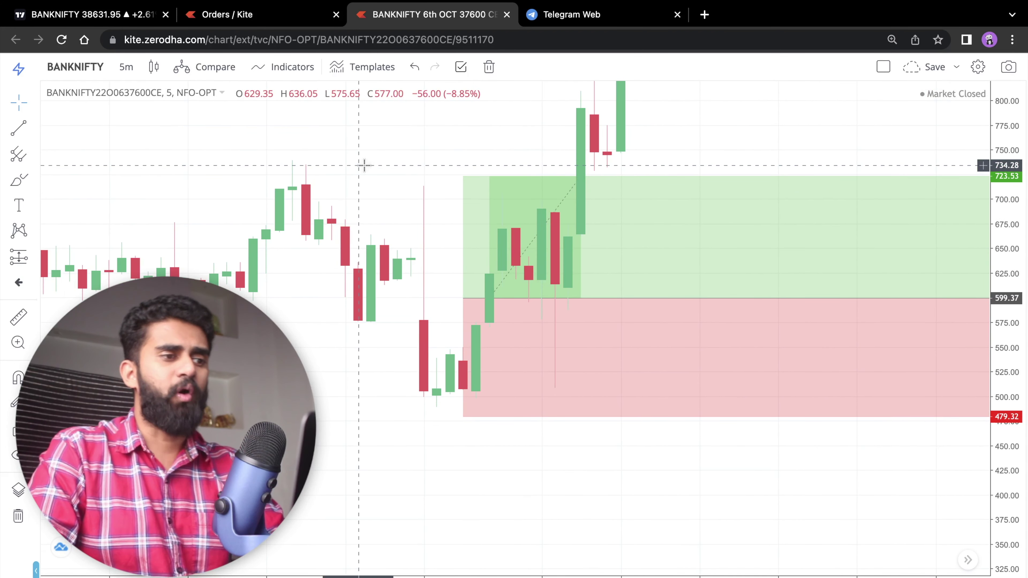
pyautogui.click(110, 21)
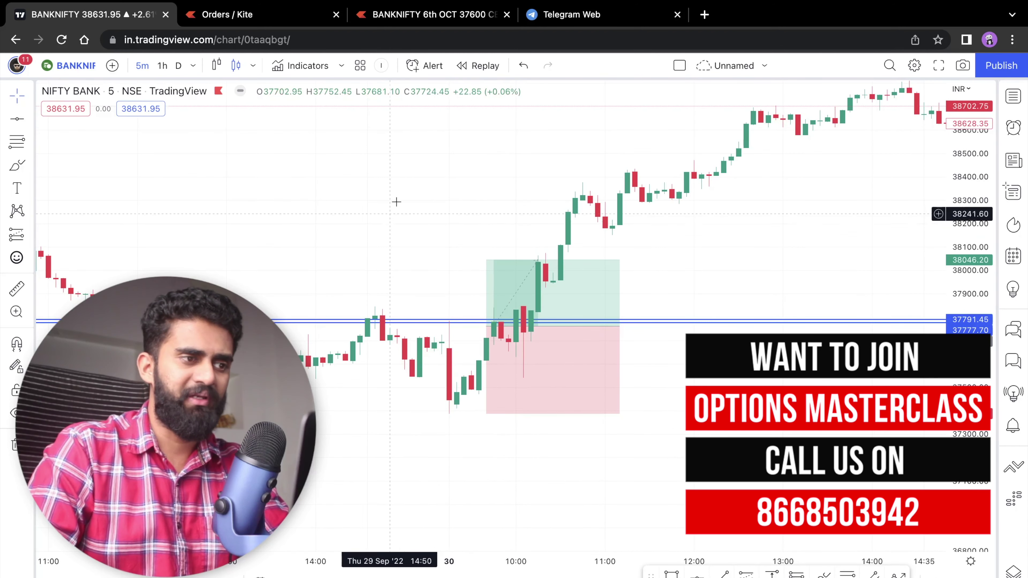
# - On the Kite 37600 CE option chart, raise the long position's target to about 840.31
pyautogui.click(429, 15)
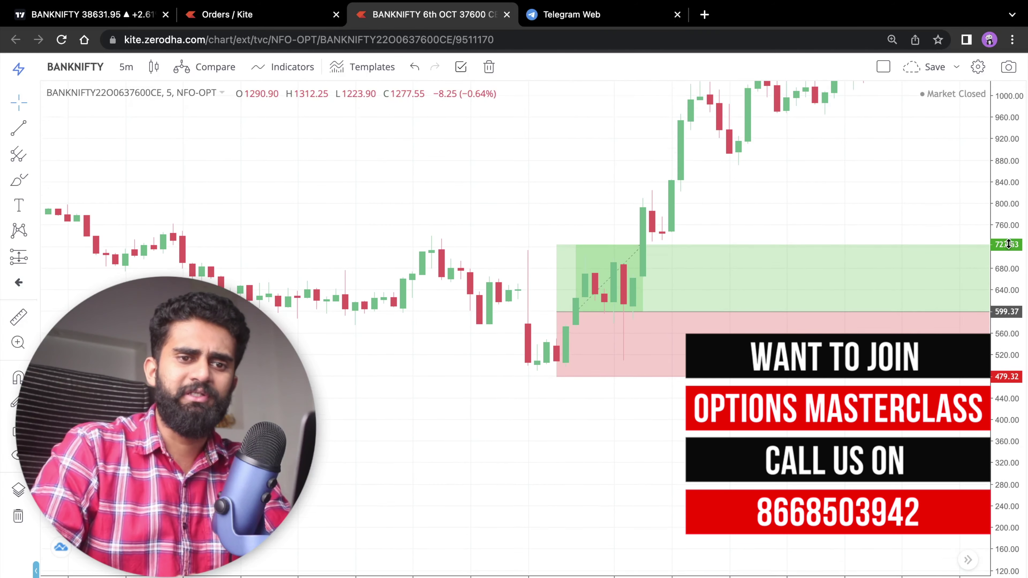
pyautogui.moveTo(467, 313)
pyautogui.mouseDown()
pyautogui.moveTo(463, 239)
pyautogui.moveTo(465, 254)
pyautogui.mouseUp()
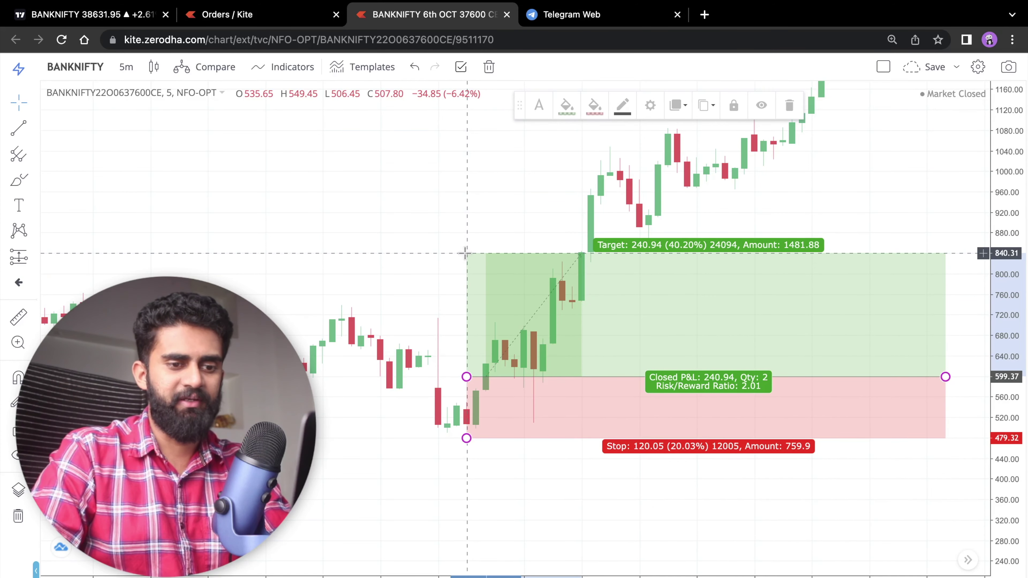
pyautogui.click(374, 242)
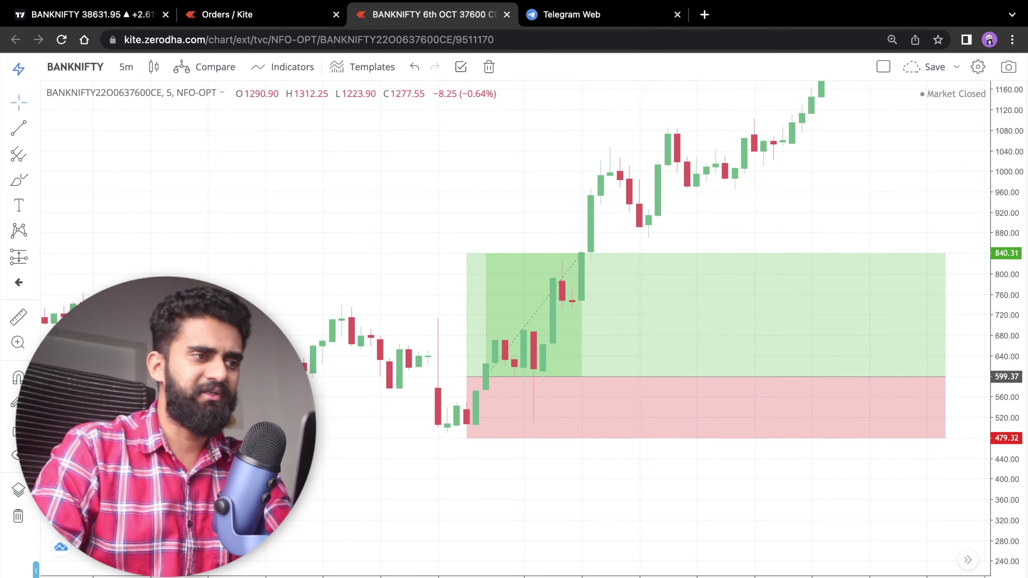
pyautogui.moveTo(675, 288)
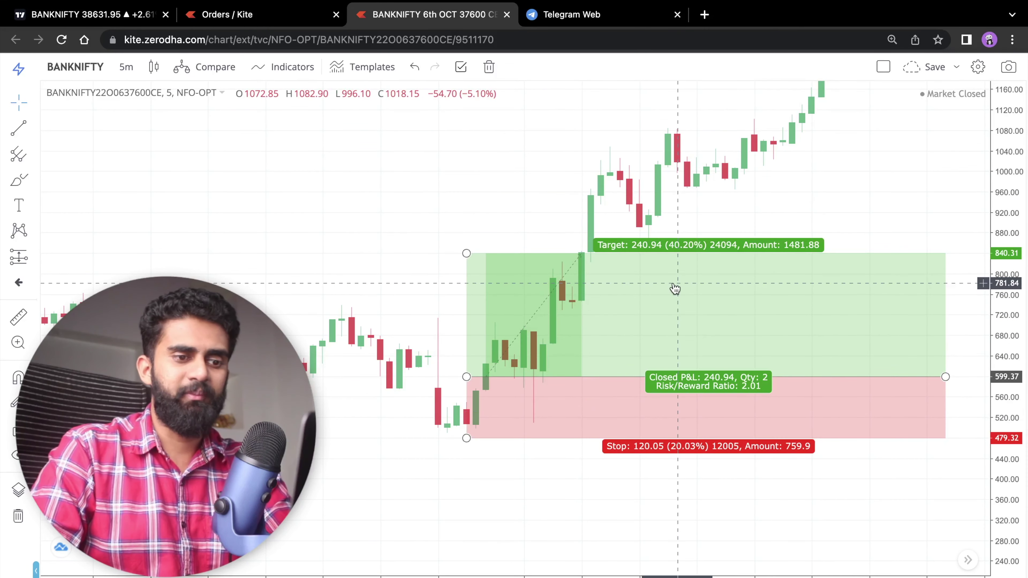
# - Switch to TradingView, delete the long position from the BANKNIFTY chart, and measure the 10:05 candle near the blue levels
pyautogui.click(116, 22)
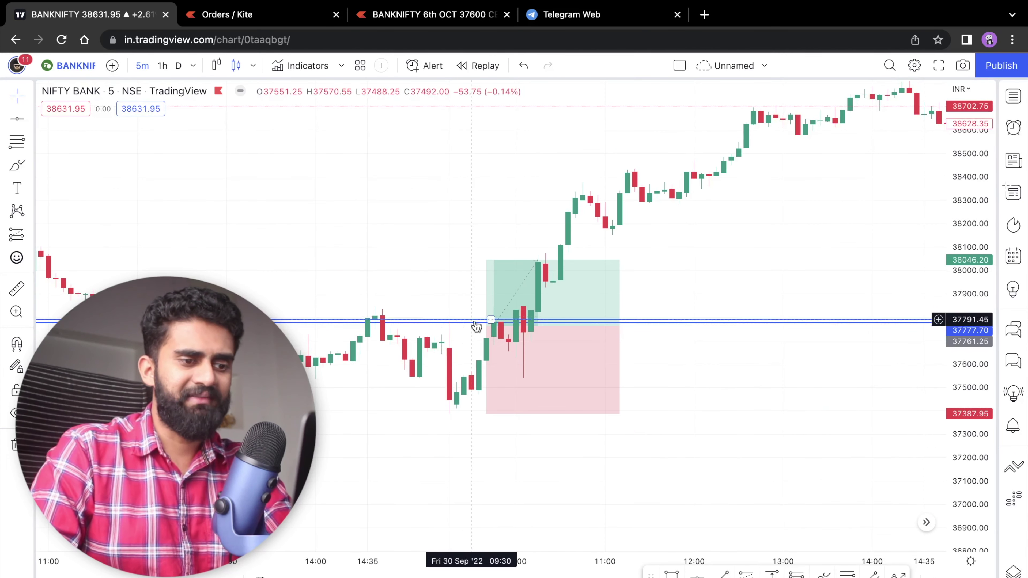
pyautogui.moveTo(525, 389)
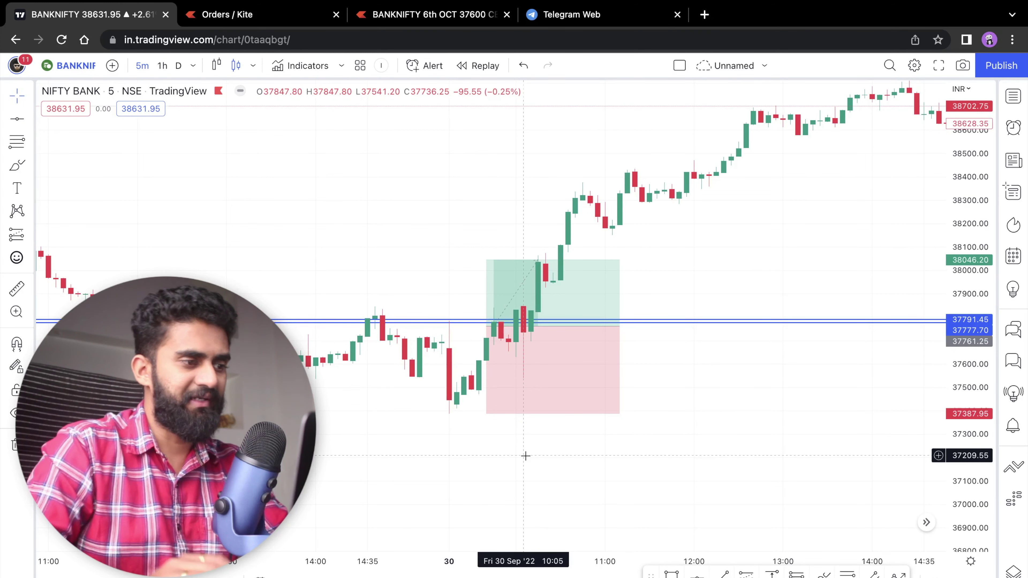
pyautogui.scroll(3, 525, 455)
pyautogui.click(629, 372)
pyautogui.press('Delete')
pyautogui.scroll(-3, 626, 369)
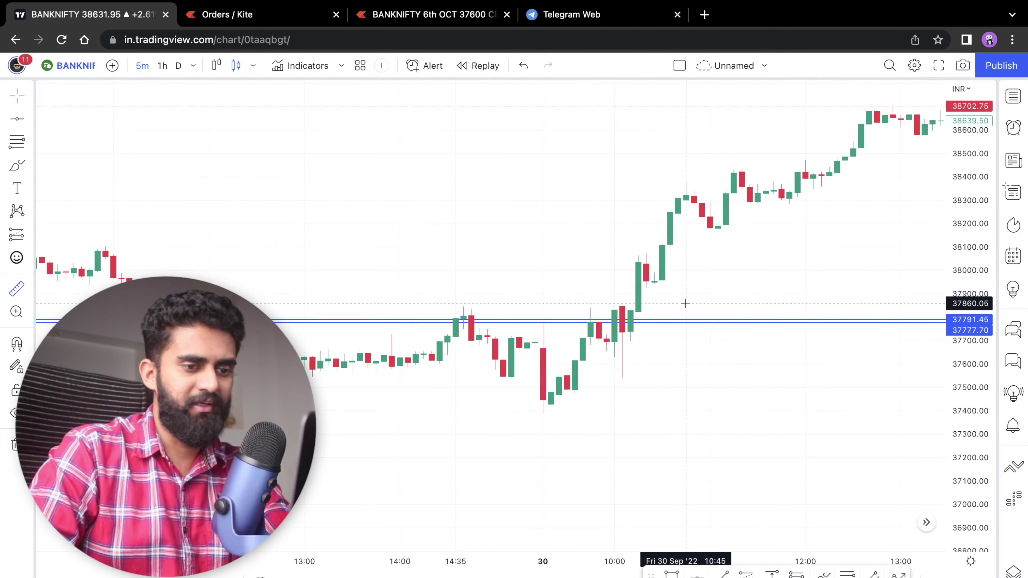
pyautogui.keyDown('shift'); pyautogui.click(614, 307); pyautogui.keyUp('shift')
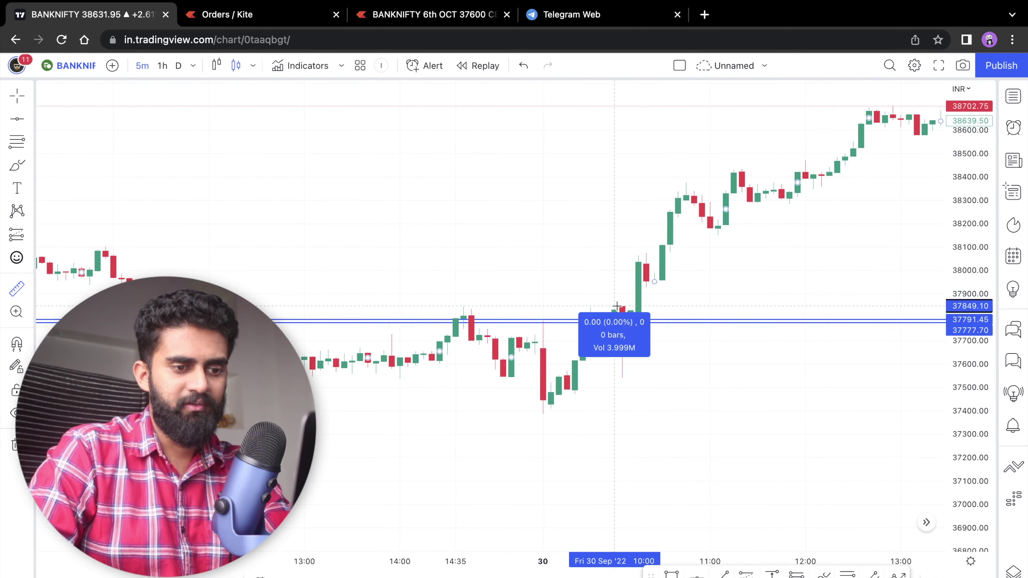
pyautogui.click(652, 380)
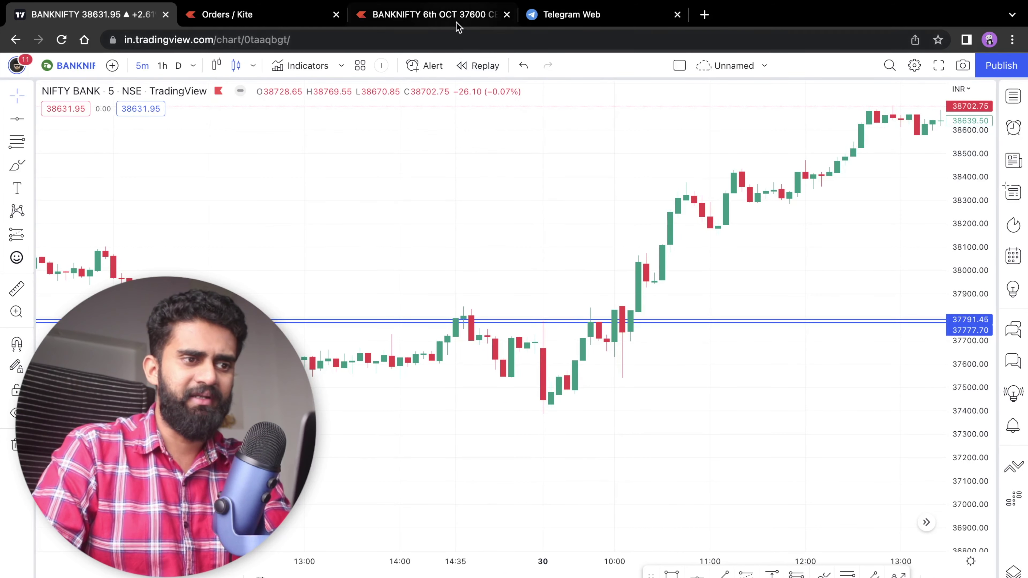
# - Review the Telegram membership channel's posts on the 10:05 candle and view the 10:15 positions screenshot
pyautogui.click(566, 14)
pyautogui.scroll(-5, 551, 225)
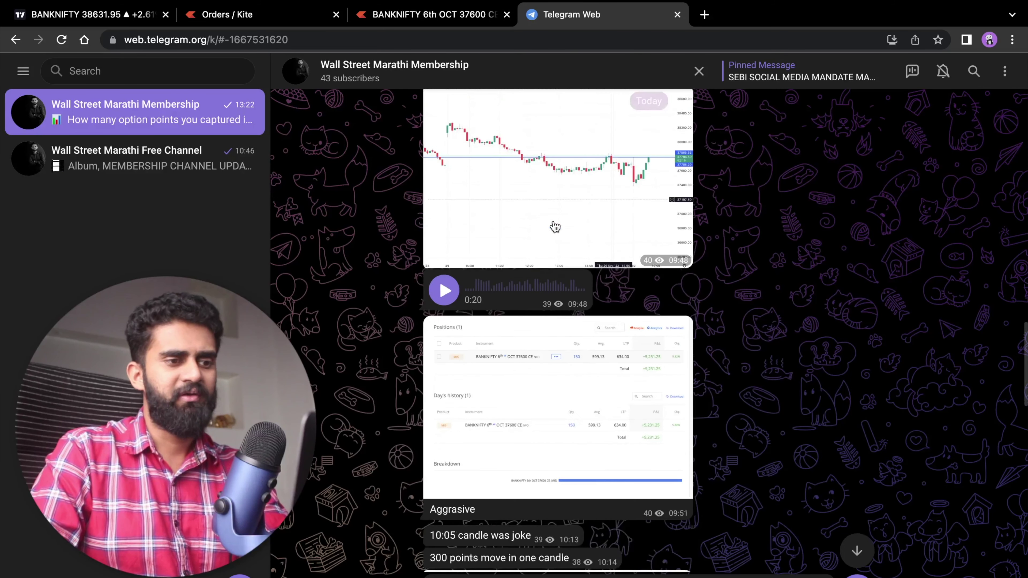
pyautogui.scroll(-3, 466, 414)
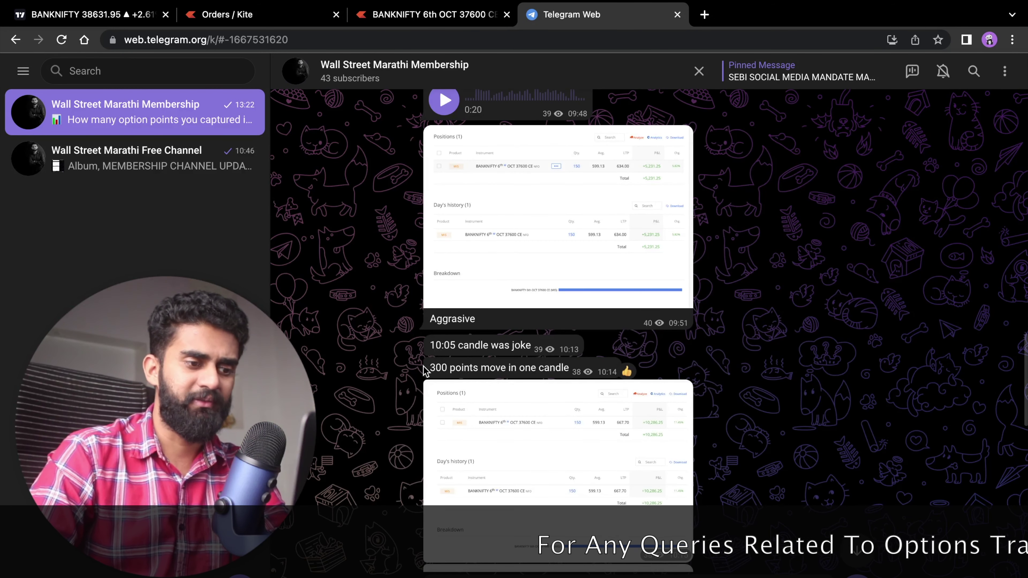
pyautogui.scroll(-2, 482, 371)
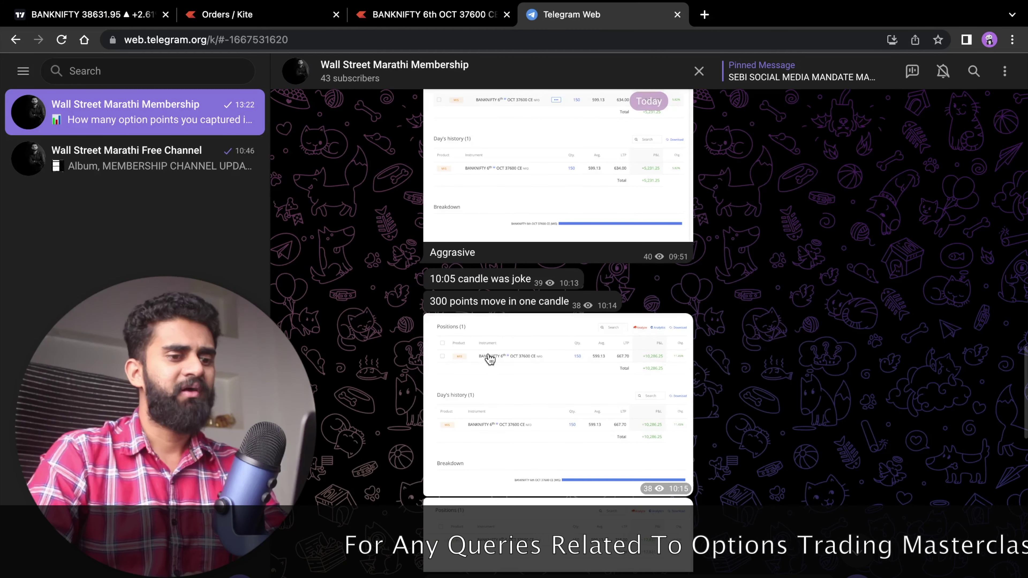
pyautogui.click(588, 361)
pyautogui.click(831, 344)
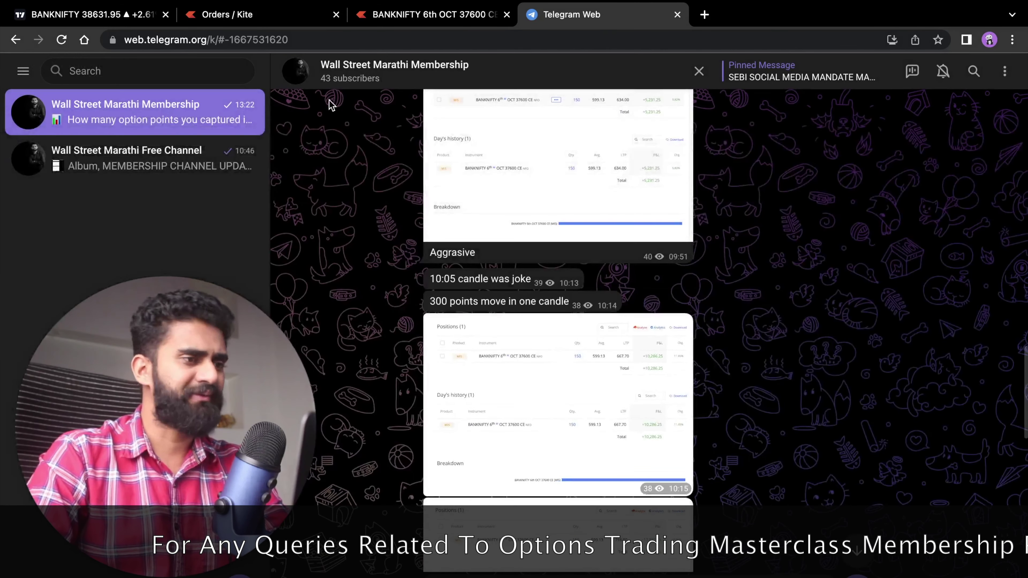
# - On the TradingView BANKNIFTY chart, add two horizontal lines over the earlier highs at about 38378.80 and 38288.25
pyautogui.click(121, 15)
pyautogui.hscroll(3, 443, 202)
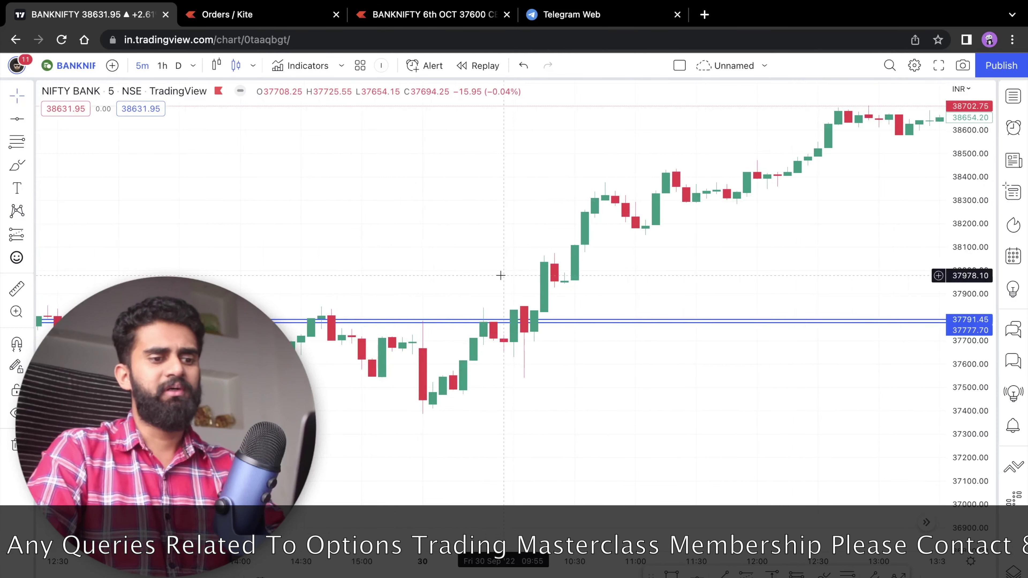
pyautogui.hscroll(2, 594, 294)
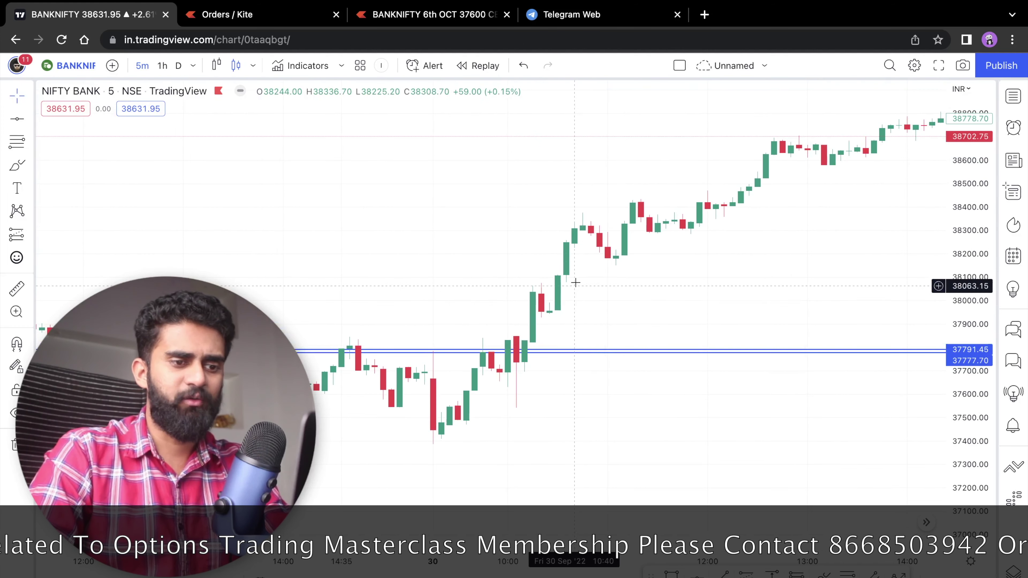
pyautogui.scroll(-5, 586, 269)
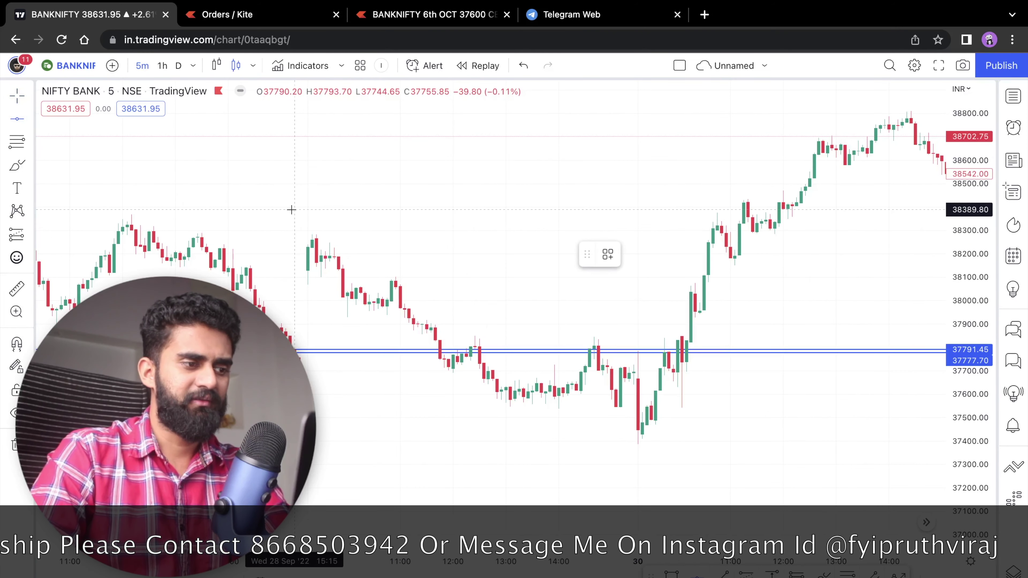
pyautogui.hotkey('alt', 'h')
pyautogui.click(246, 225)
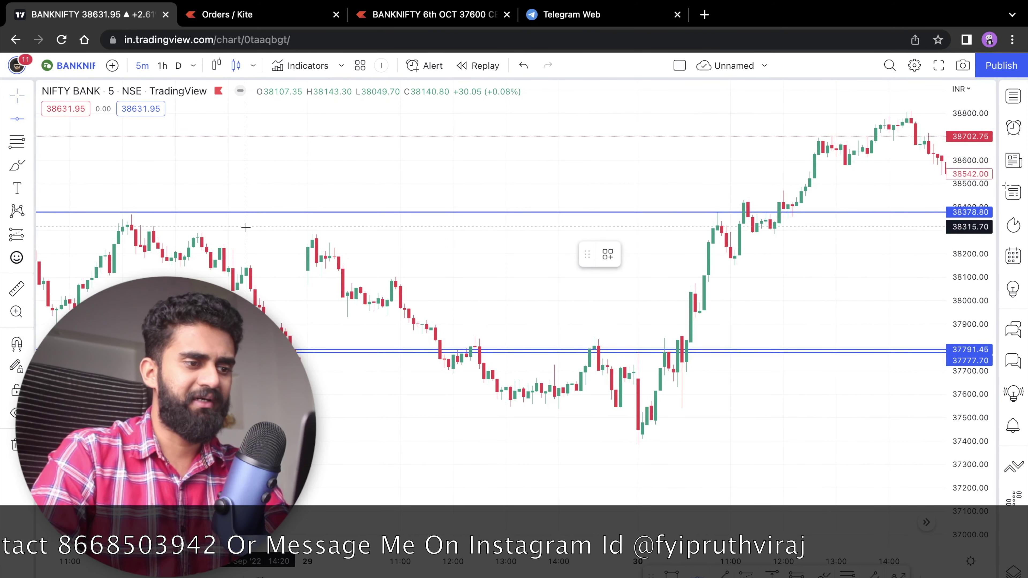
pyautogui.hotkey('alt', 'h')
pyautogui.moveTo(248, 244); pyautogui.dragTo(324, 244)
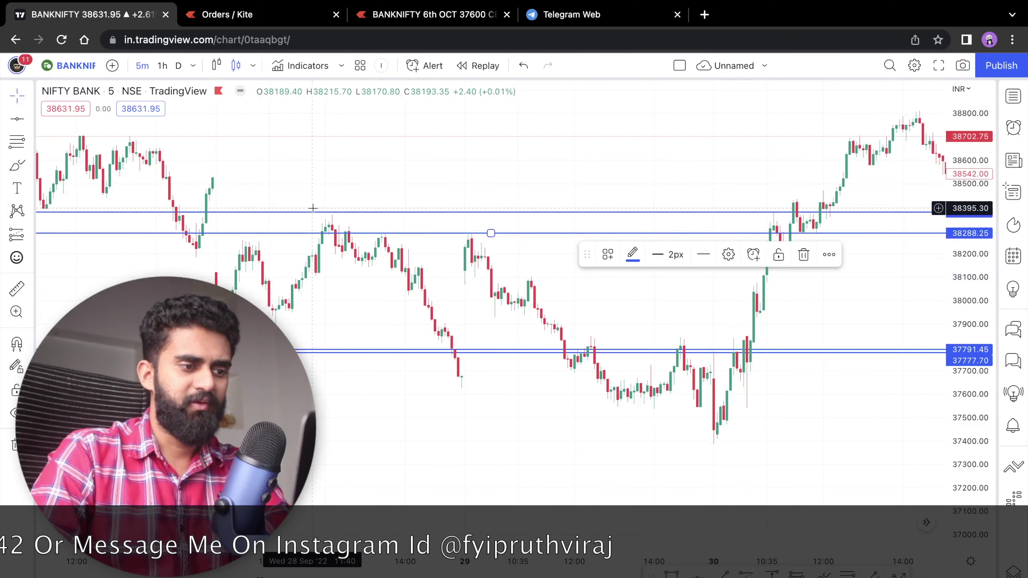
pyautogui.hscroll(5, 471, 238)
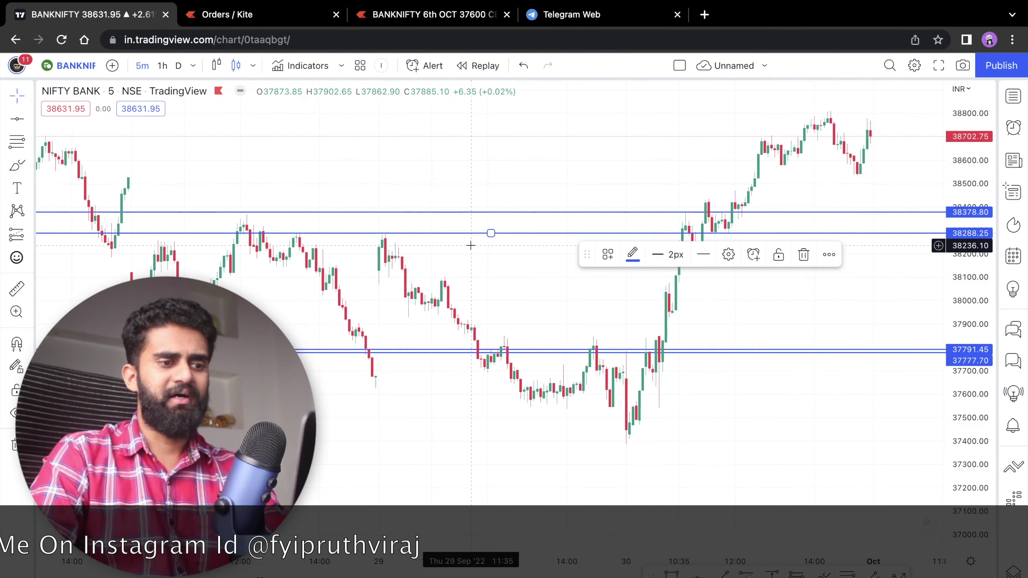
pyautogui.click(526, 272)
pyautogui.hscroll(8, 525, 272)
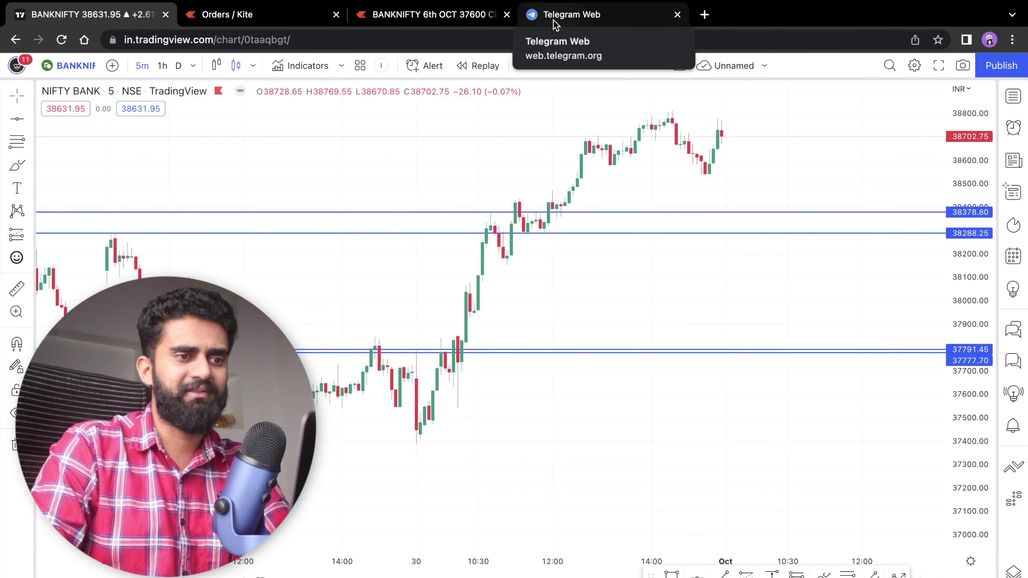
# - Return to Telegram and review the positions screenshots posted from 10:15 onward, down to the "TRAILING MY SL" message
pyautogui.click(566, 14)
pyautogui.scroll(-5, 579, 295)
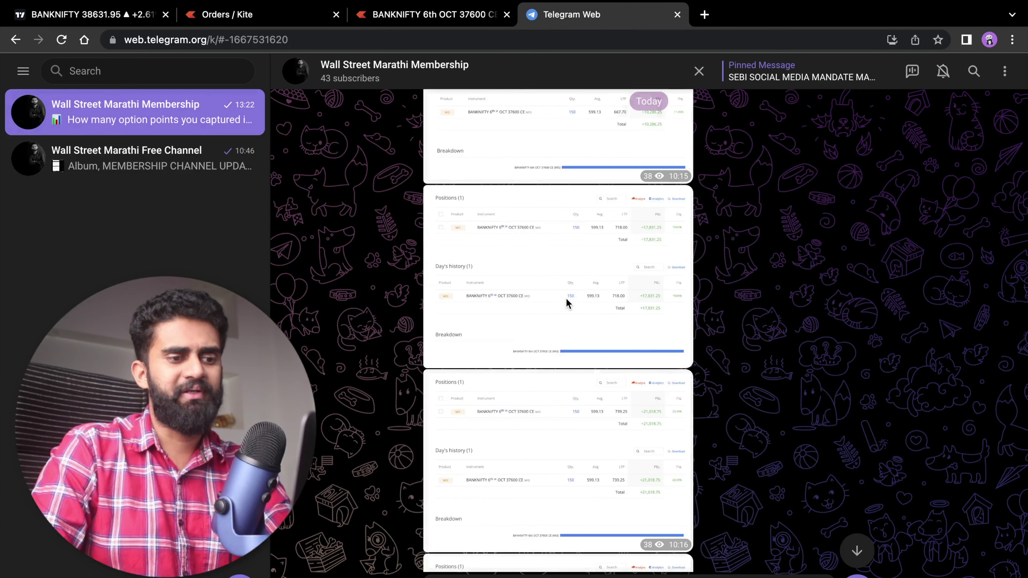
pyautogui.click(567, 301)
pyautogui.click(849, 289)
pyautogui.scroll(-10, 694, 320)
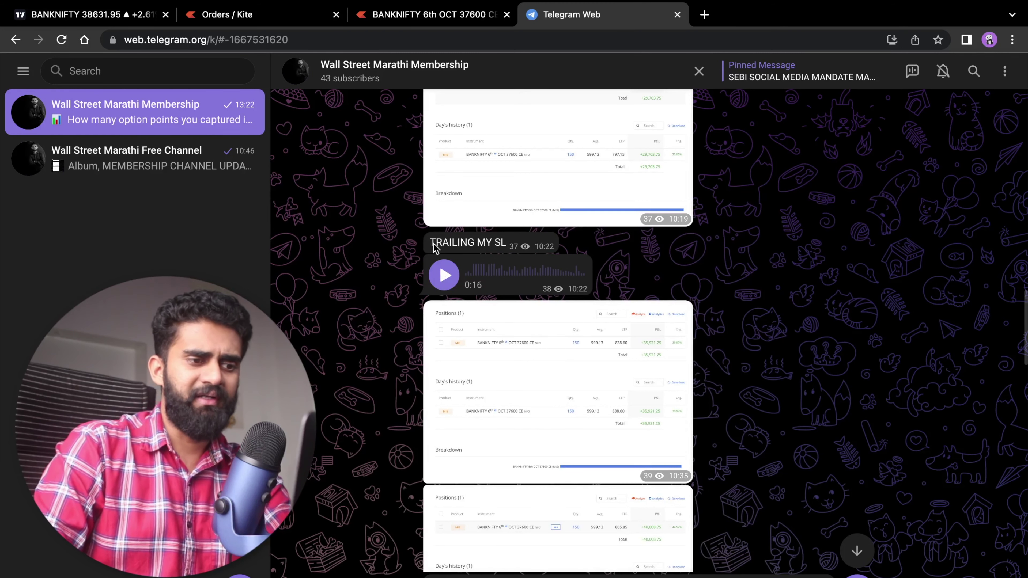
# - Open the 10:19 positions screenshot above the "TRAILING MY SL" message, examine its LTP and P&L, and close it
pyautogui.scroll(2, 543, 283)
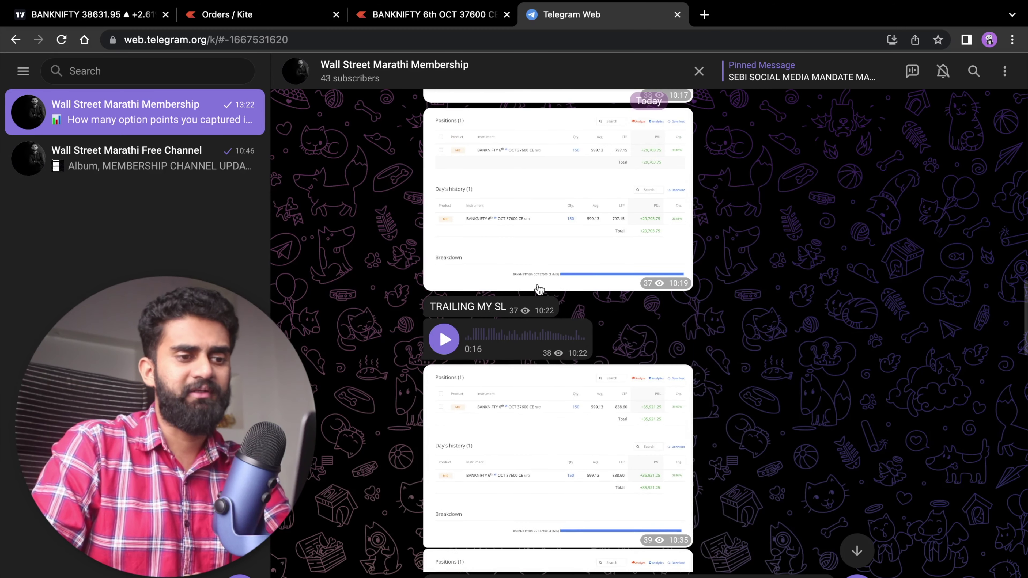
pyautogui.click(545, 240)
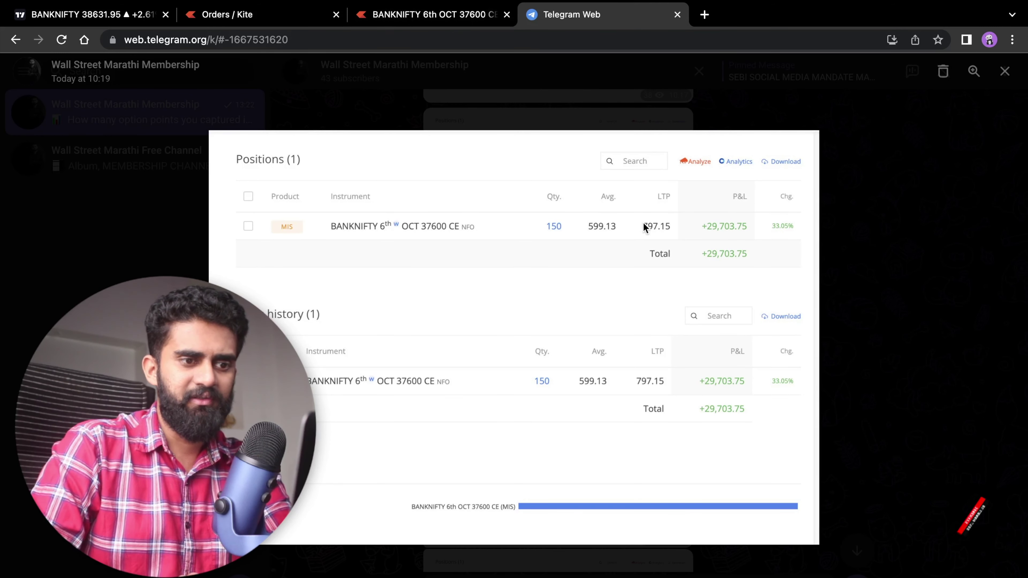
pyautogui.click(692, 233)
pyautogui.click(633, 226)
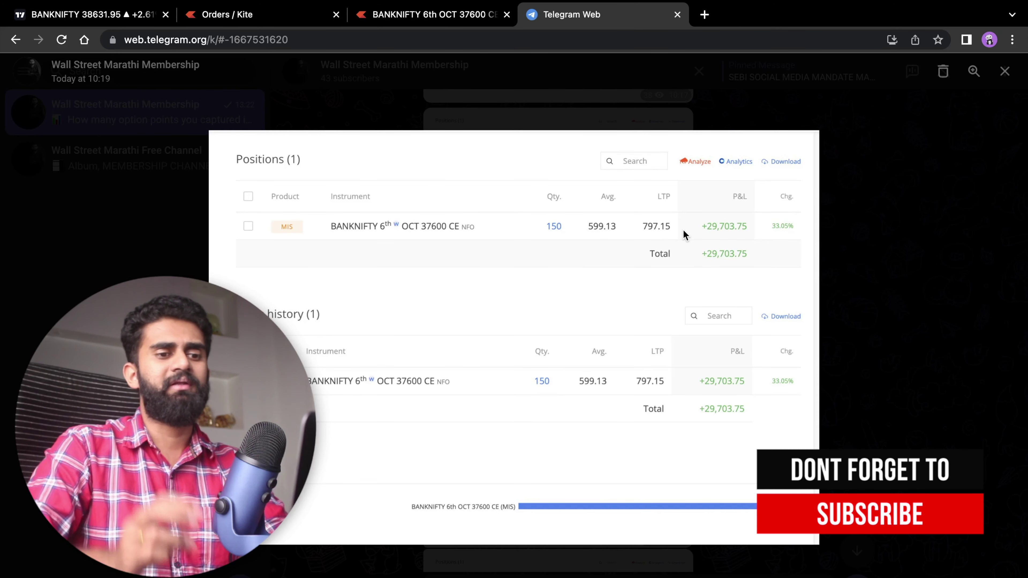
pyautogui.click(920, 251)
pyautogui.scroll(-2, 920, 251)
# - Compare the executed sell order in Kite with the option chart and the BANKNIFTY chart's price action around the upper horizontal lines
pyautogui.click(465, 17)
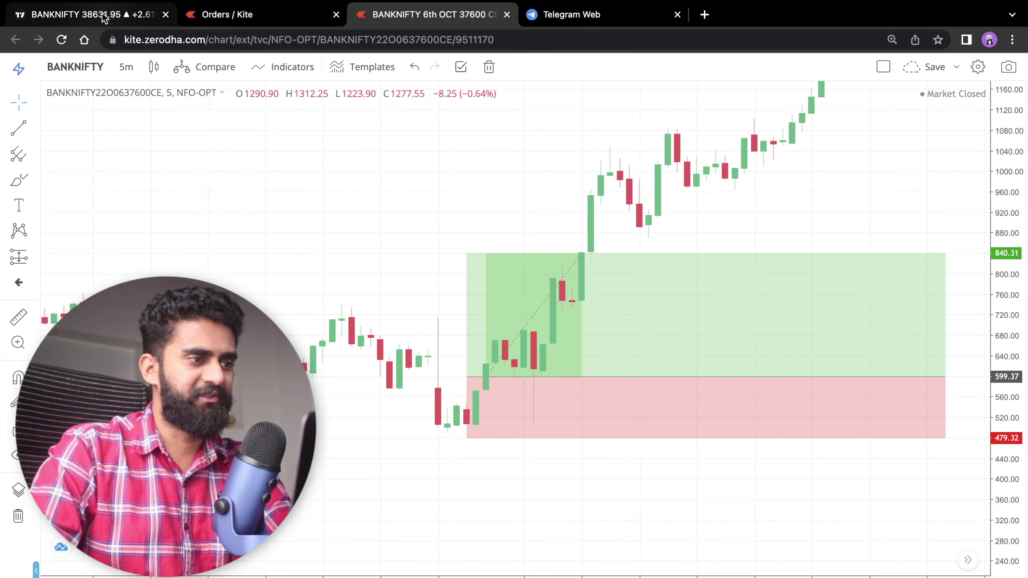
pyautogui.click(142, 12)
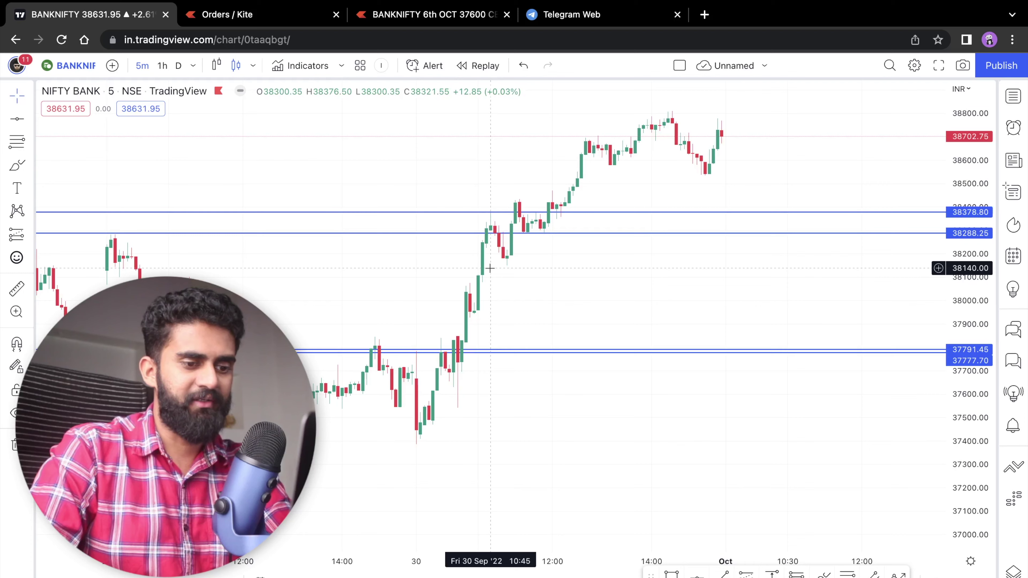
pyautogui.scroll(2, 493, 265)
pyautogui.click(450, 18)
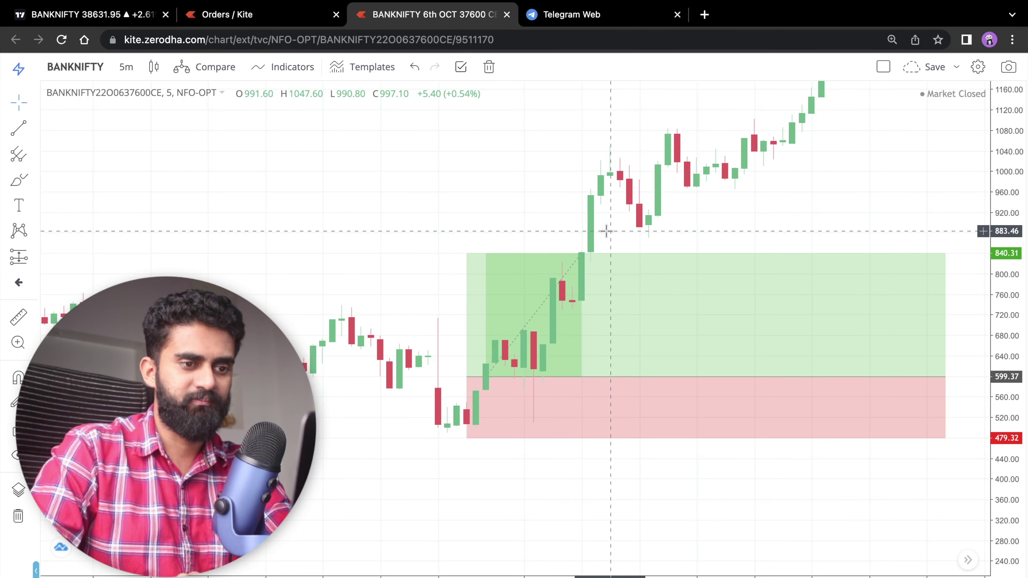
pyautogui.click(270, 17)
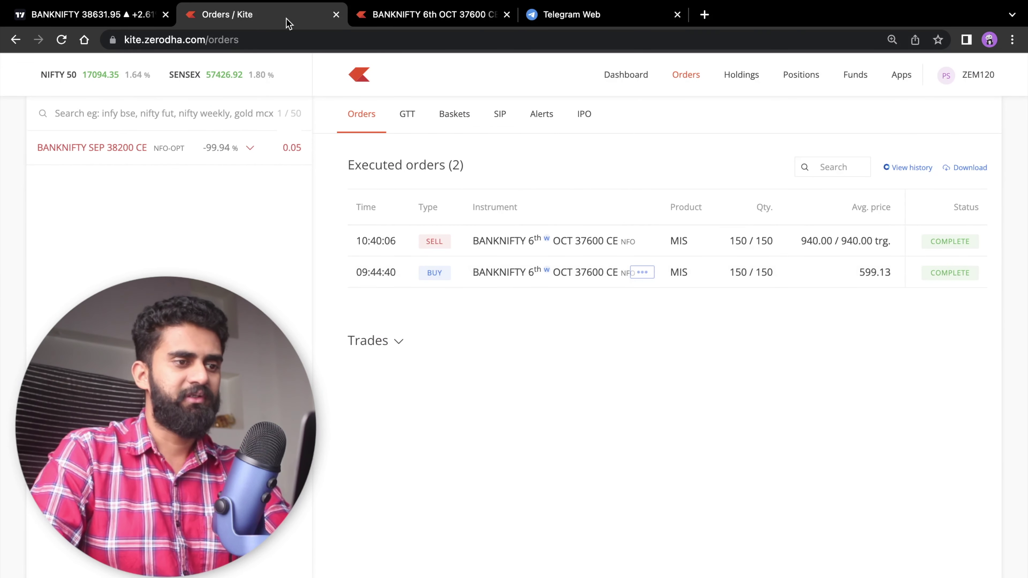
pyautogui.click(373, 15)
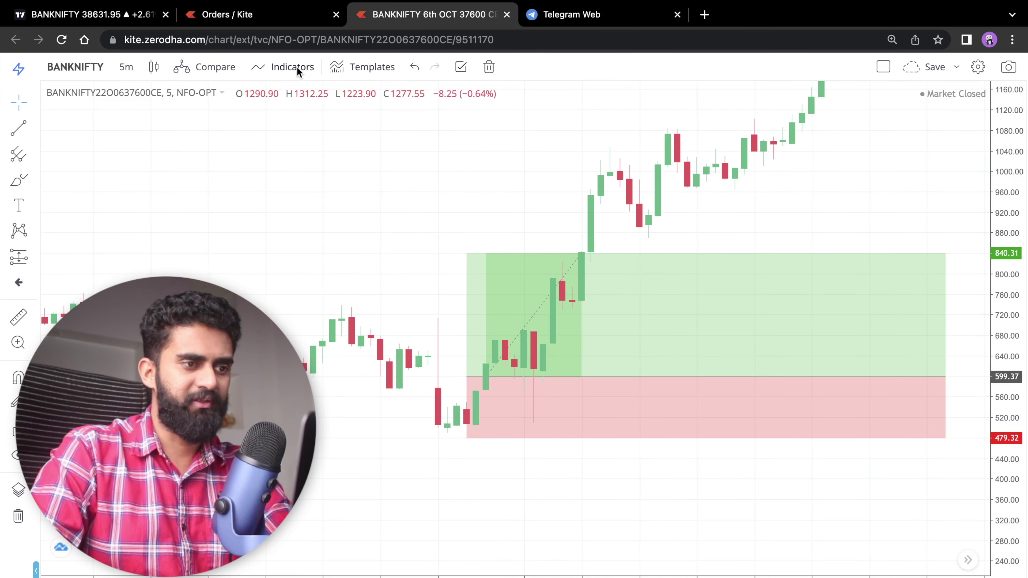
pyautogui.click(134, 18)
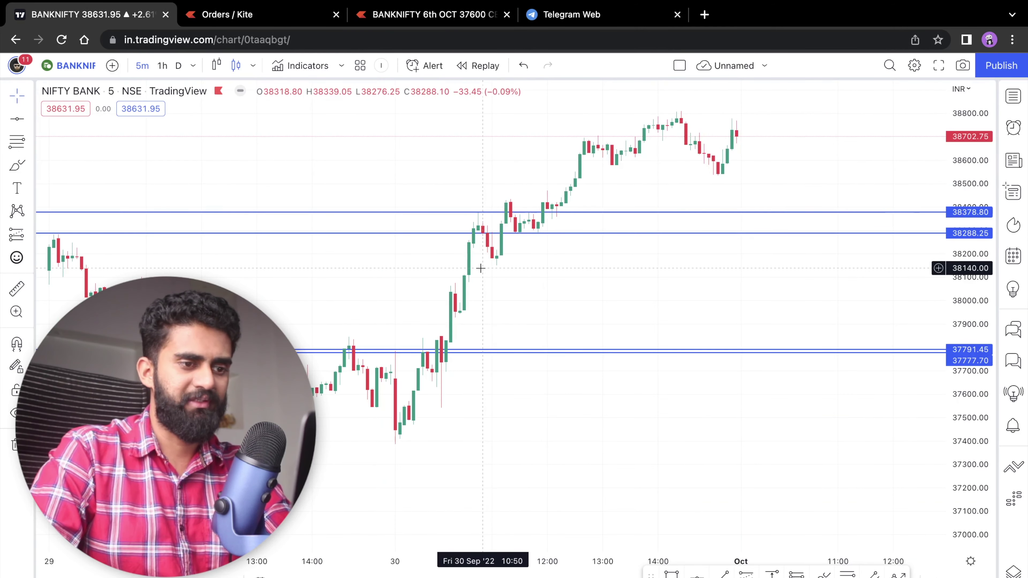
pyautogui.hscroll(-3, 481, 268)
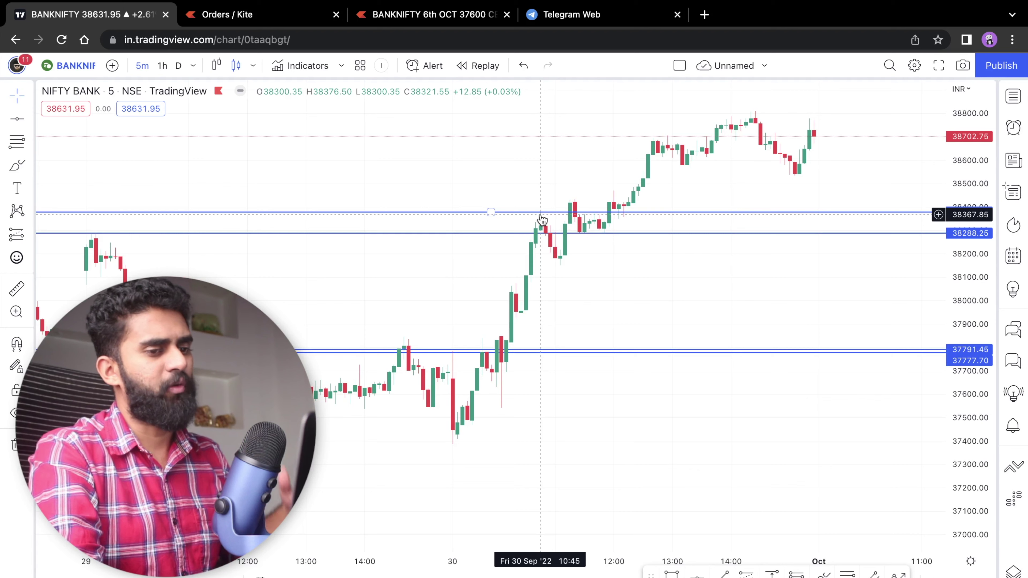
# - Raise the target of the 37600 CE option chart's long position to about 943.32 and switch to the Kite executed orders
pyautogui.click(441, 16)
pyautogui.moveTo(467, 254); pyautogui.dragTo(466, 201)
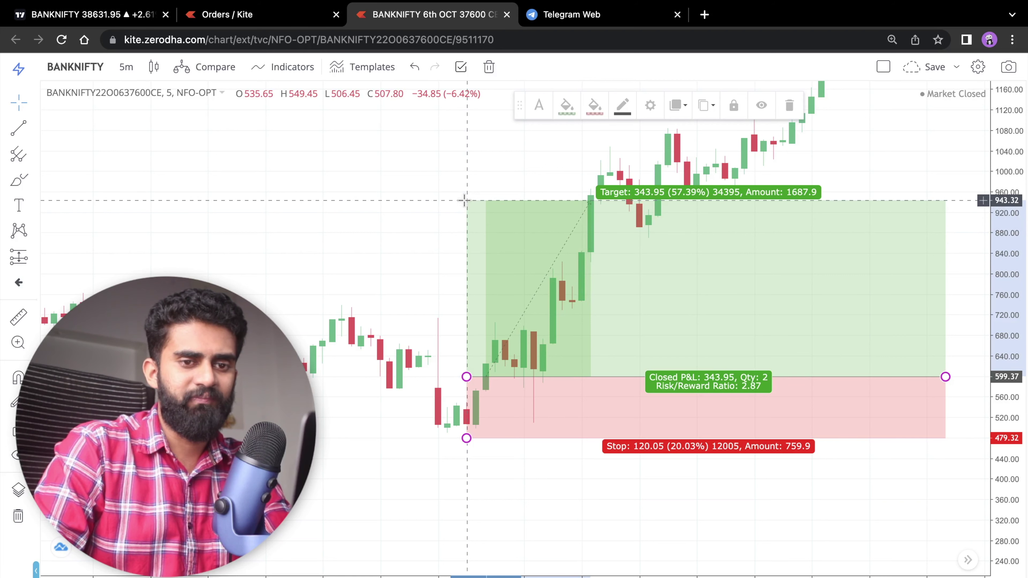
pyautogui.click(452, 179)
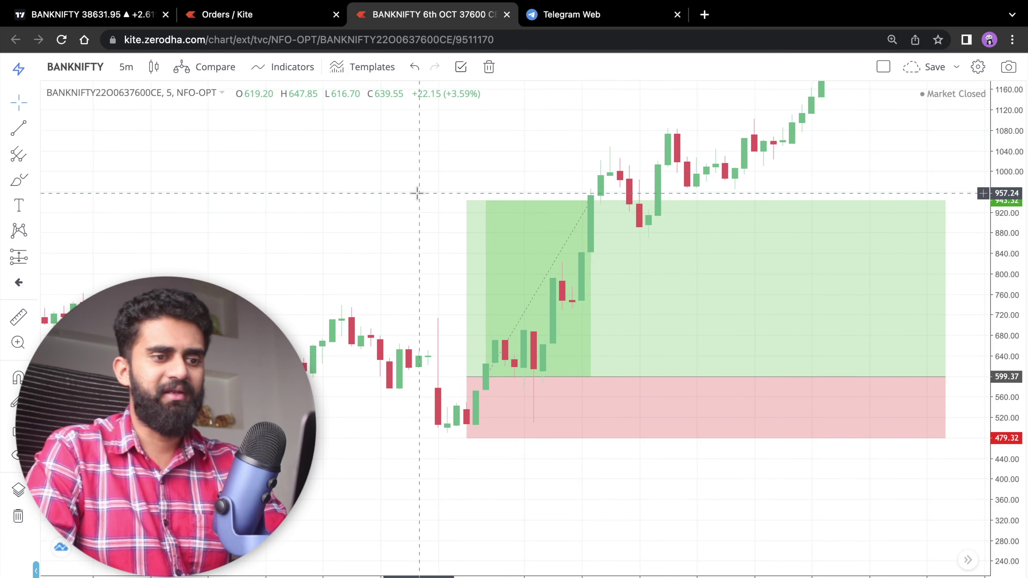
pyautogui.click(275, 14)
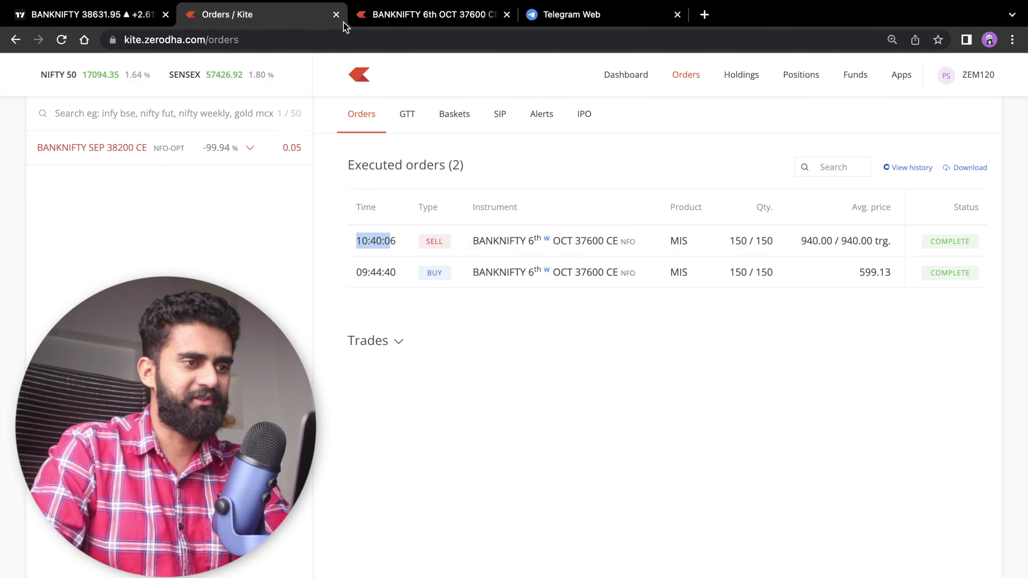
# - Check the long position's target on the option chart, then review the 37600 CE day's P&L and executed orders in Kite
pyautogui.click(406, 16)
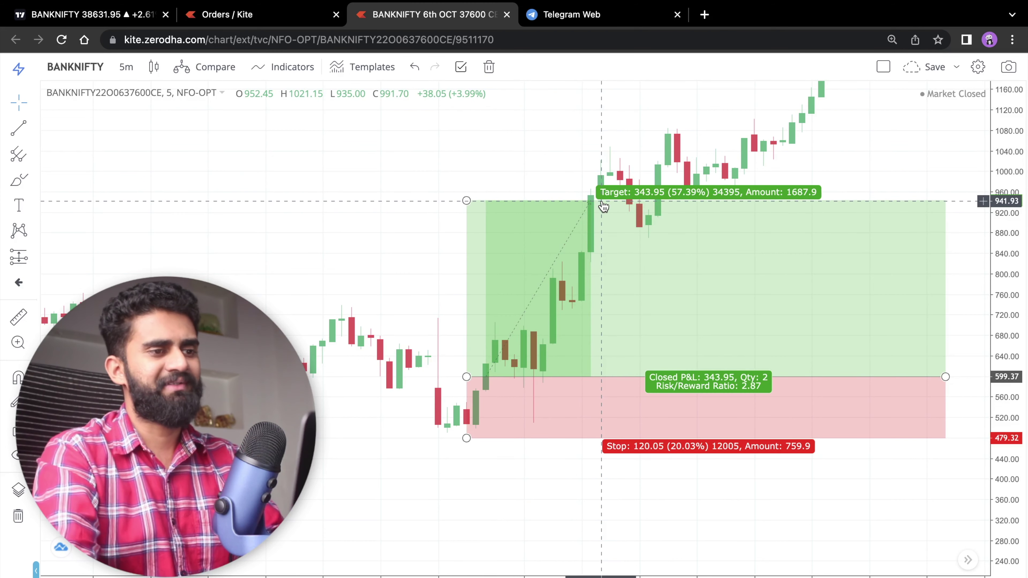
pyautogui.click(239, 15)
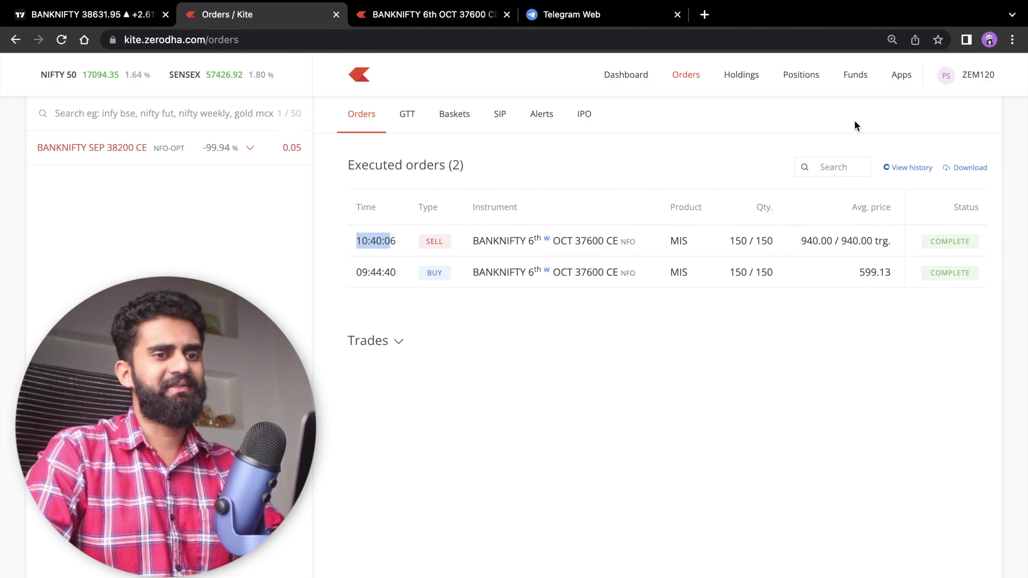
pyautogui.click(800, 77)
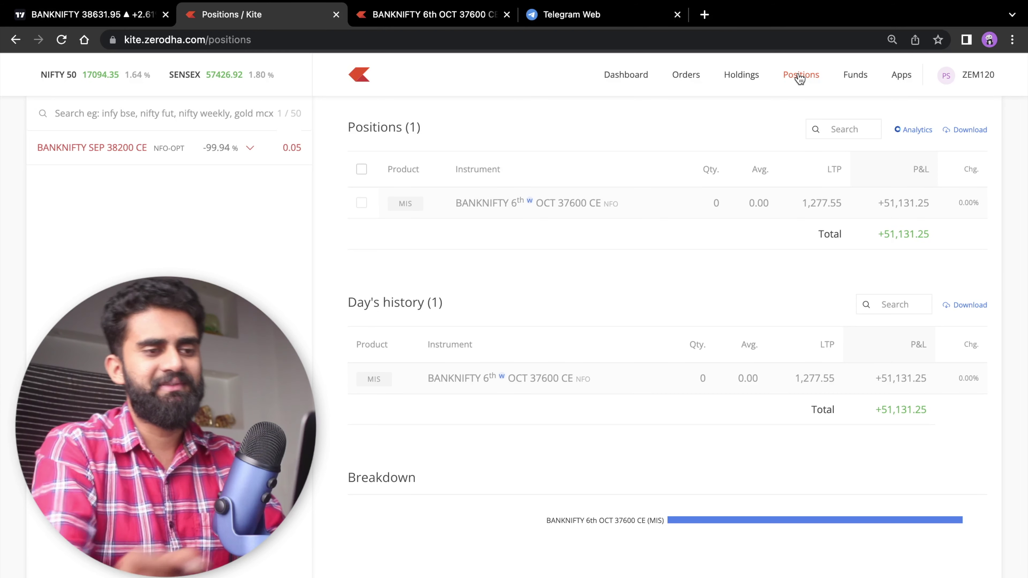
pyautogui.click(687, 76)
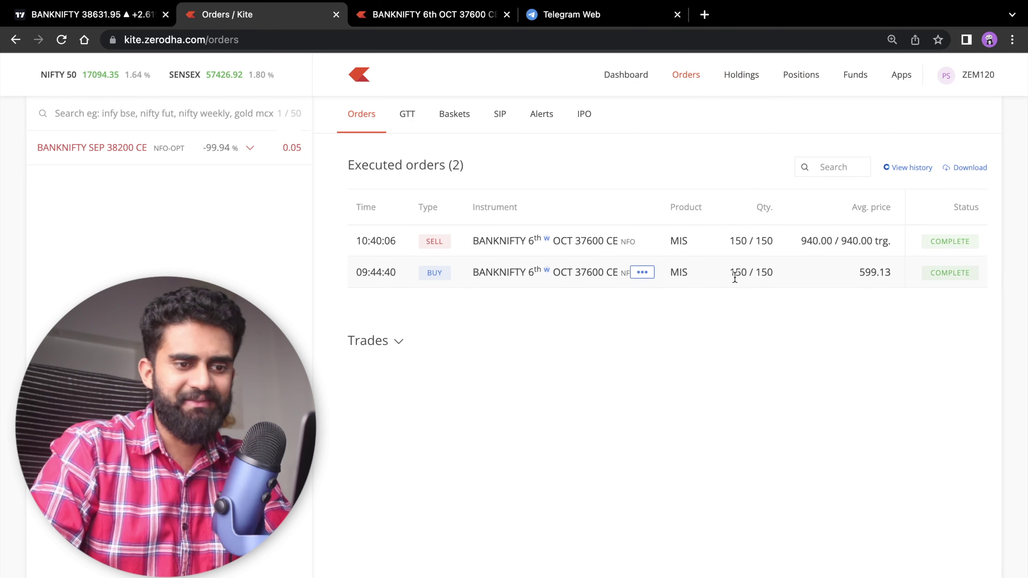
pyautogui.click(726, 349)
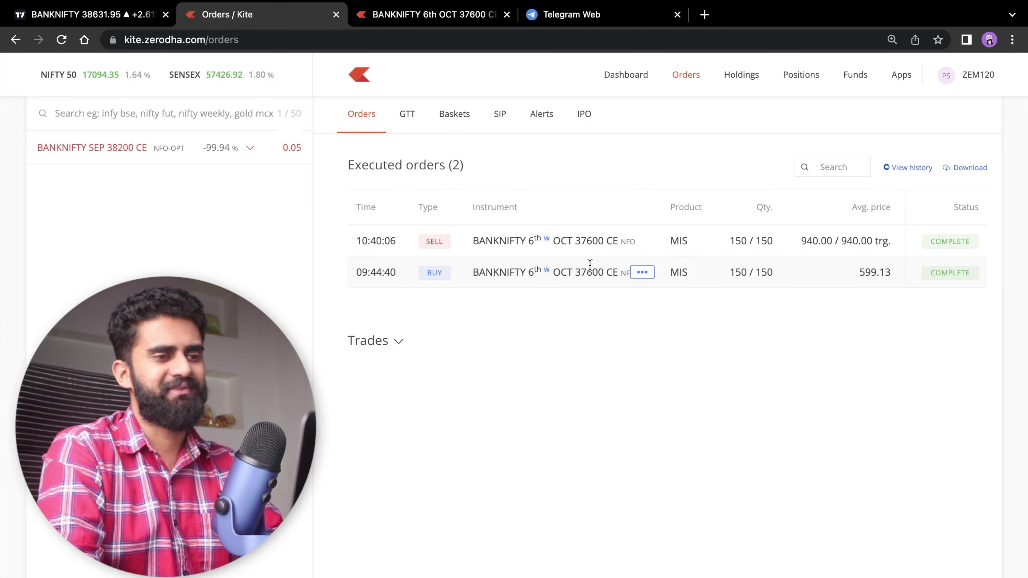
# - Compare the 10:40 candle near the upper horizontal lines on the BANKNIFTY chart with the 37600 CE option chart
pyautogui.click(98, 15)
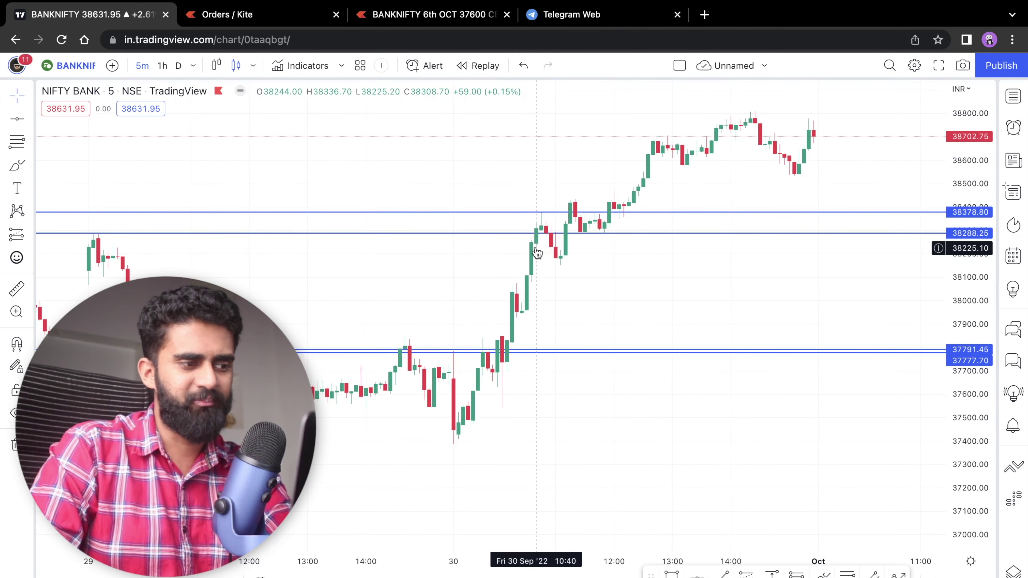
pyautogui.scroll(-1, 543, 254)
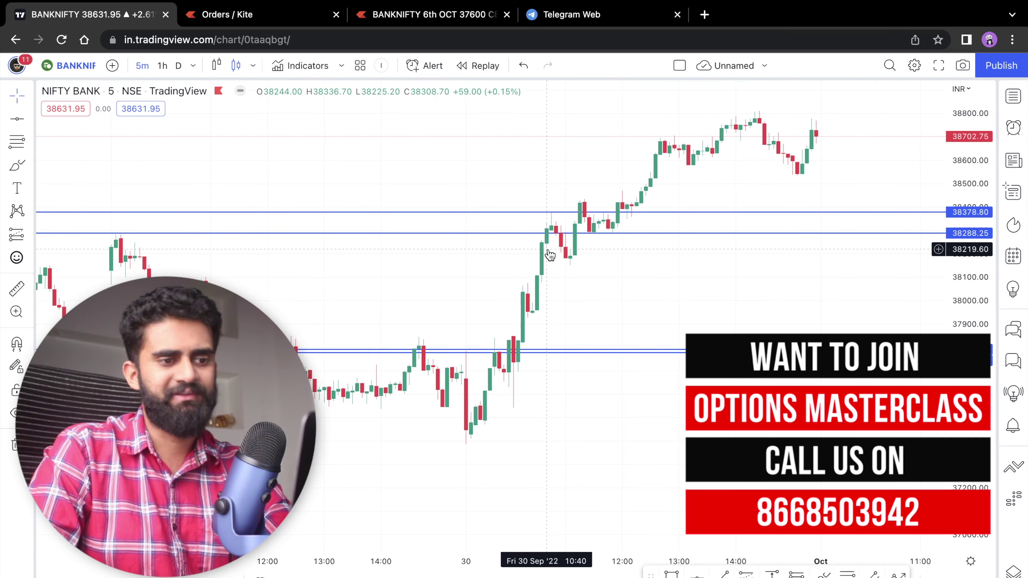
pyautogui.click(463, 13)
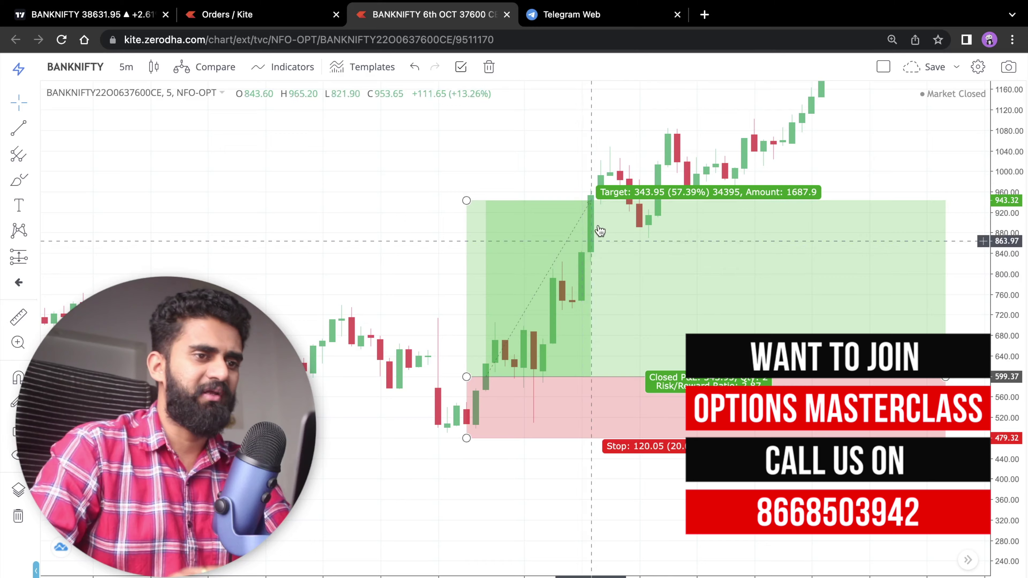
# - Switch to Telegram, open the 10:40 positions screenshot captioned "DONE FOR THE DAY", examine its LTP and P&L, and close it
pyautogui.click(572, 16)
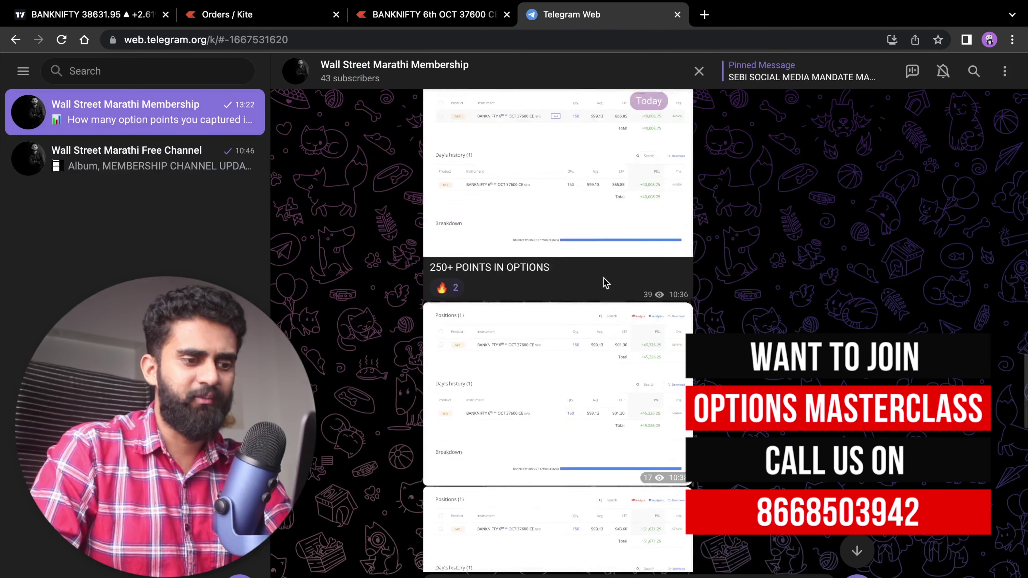
pyautogui.scroll(-5, 606, 283)
pyautogui.scroll(-3, 555, 292)
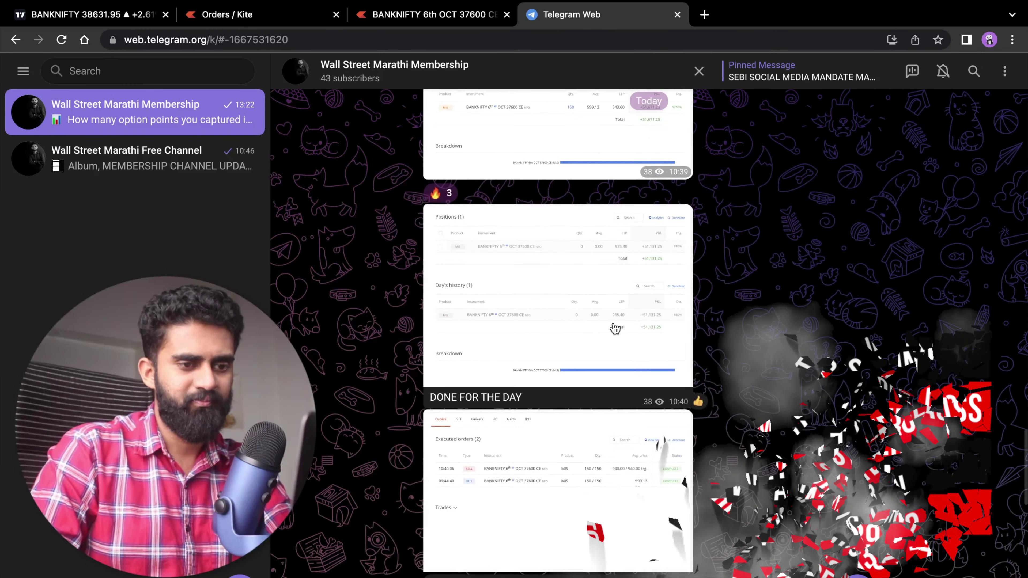
pyautogui.scroll(-2, 614, 329)
pyautogui.click(566, 270)
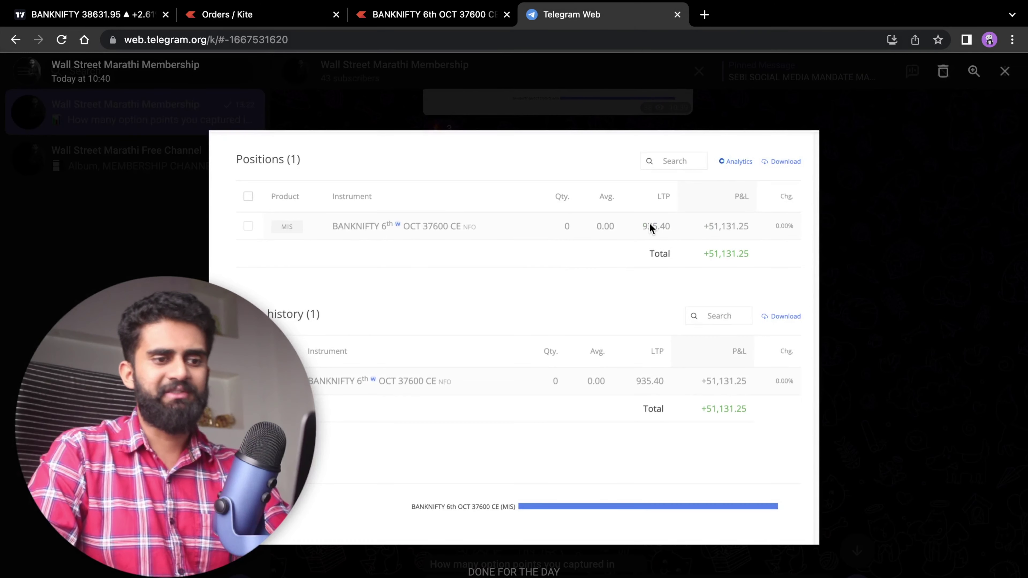
pyautogui.click(861, 237)
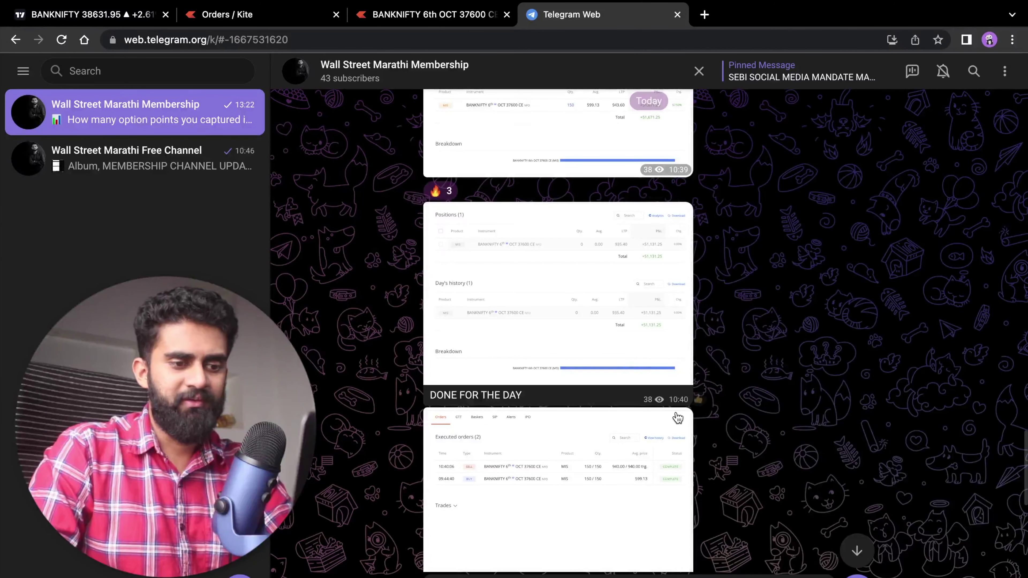
# - Check the executed orders in Kite against the "340 POINTS IN OPTIONS" post in Telegram and read the option points poll below it
pyautogui.click(287, 24)
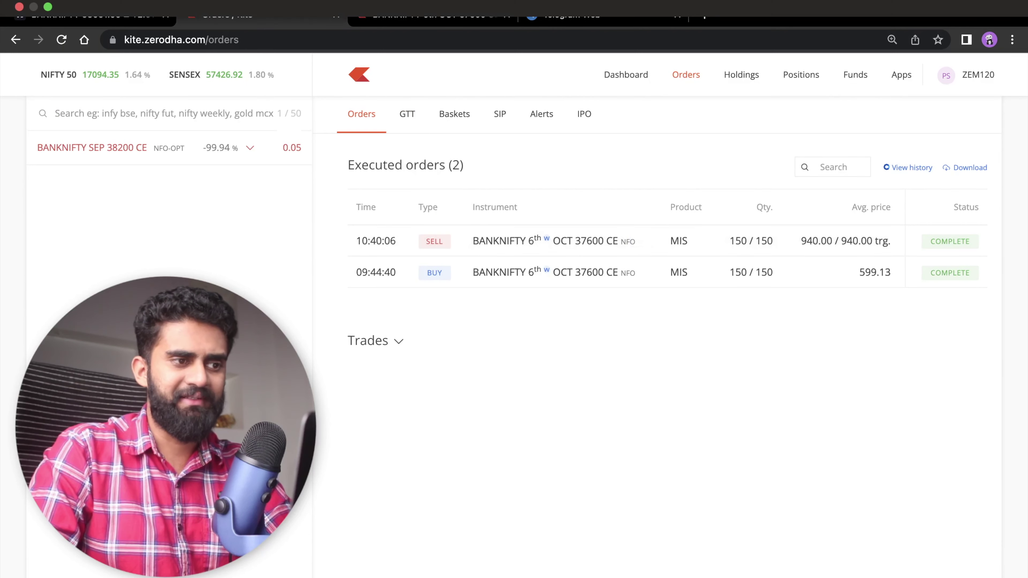
pyautogui.click(567, 18)
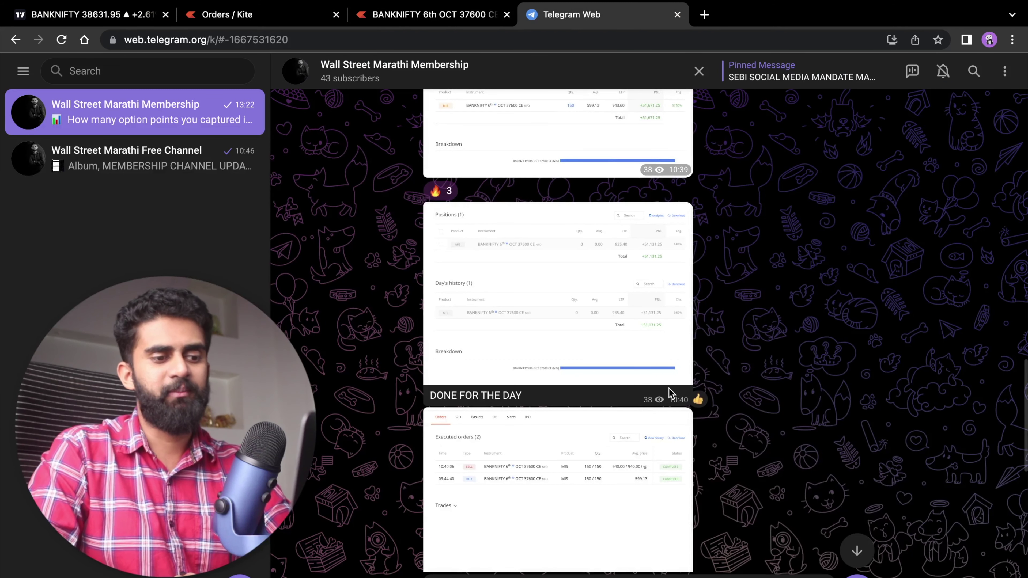
pyautogui.scroll(-2, 670, 392)
pyautogui.scroll(-2, 463, 340)
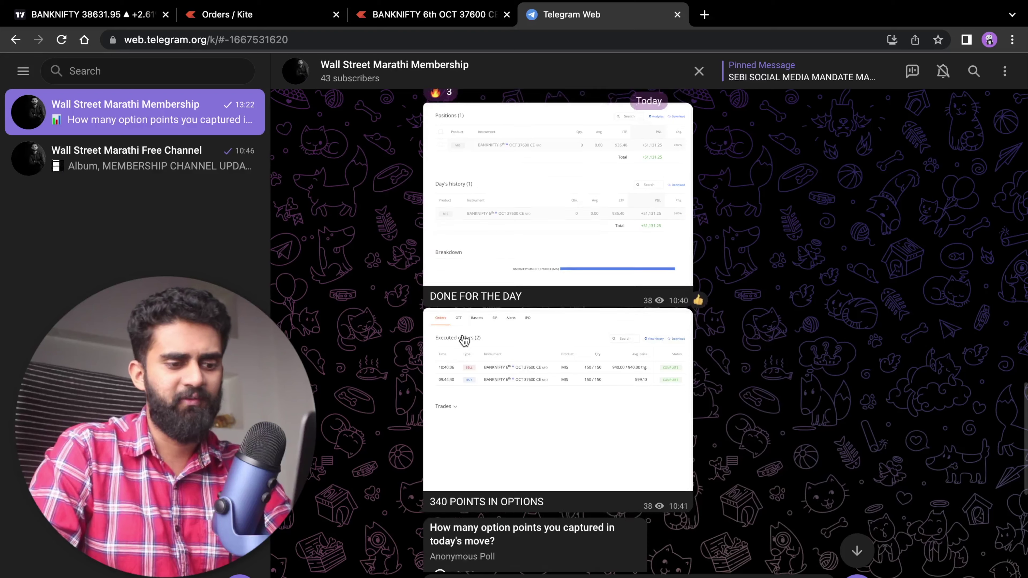
pyautogui.scroll(-7, 464, 457)
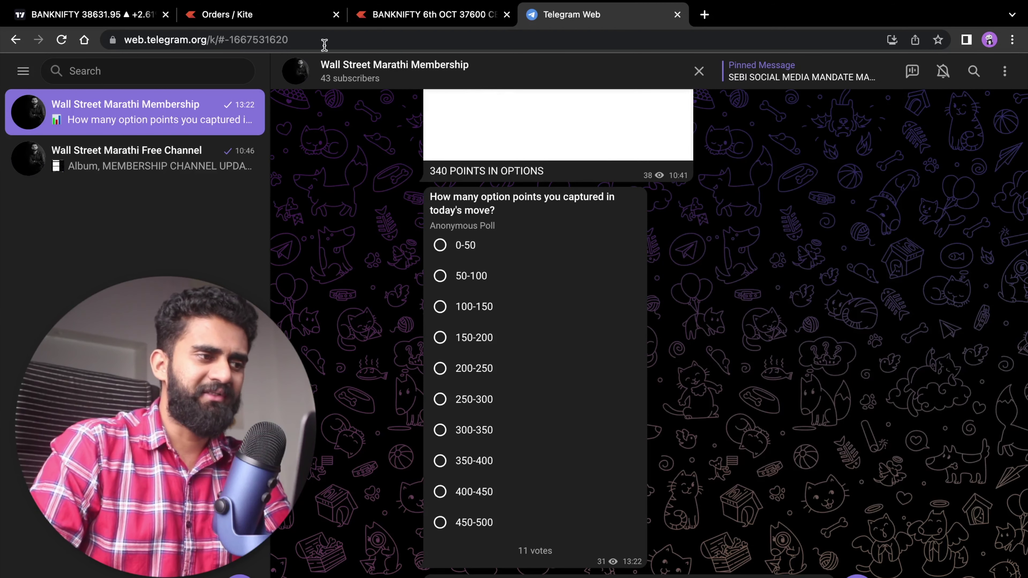
# - View the BANKNIFTY chart, then raise the long position's target on the 37600 CE option chart to about 968.38
pyautogui.click(97, 8)
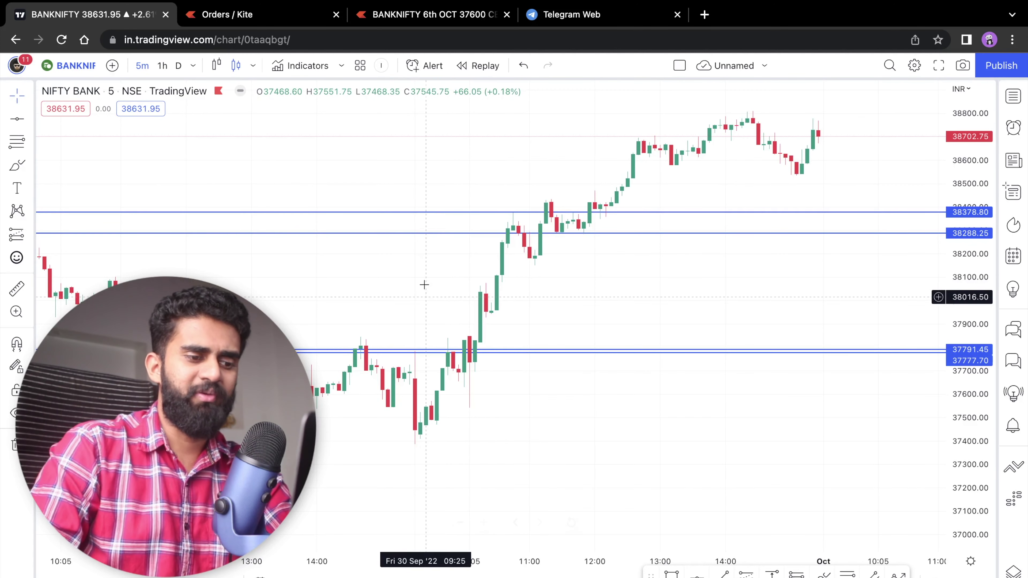
pyautogui.click(407, 15)
pyautogui.moveTo(478, 443)
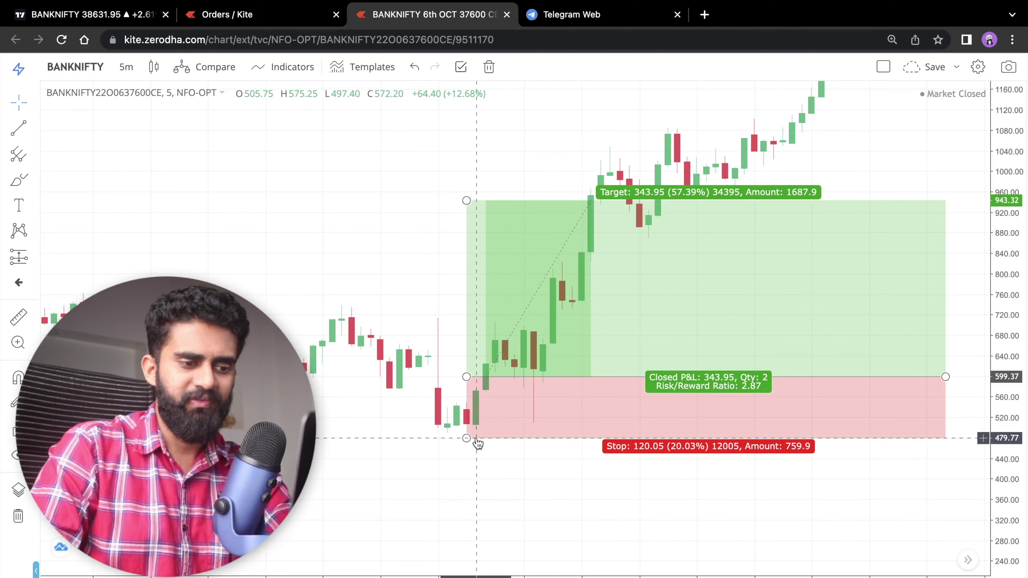
pyautogui.moveTo(467, 200)
pyautogui.mouseDown()
pyautogui.moveTo(469, 262)
pyautogui.moveTo(468, 188)
pyautogui.mouseUp()
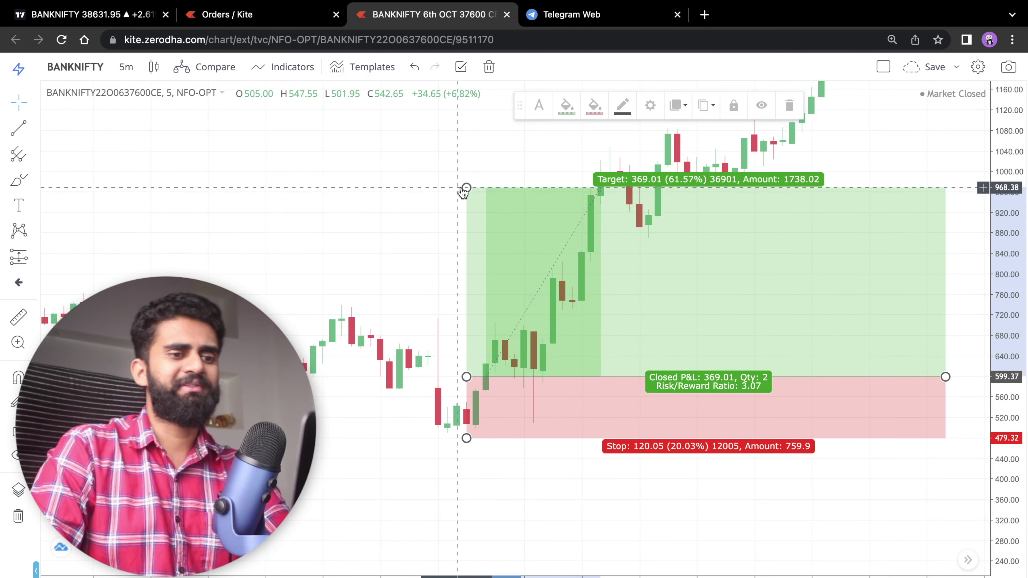
# - Examine the option's price action before and after the long position on the 37600 CE chart, then switch to the Kite positions
pyautogui.scroll(-10, 426, 168)
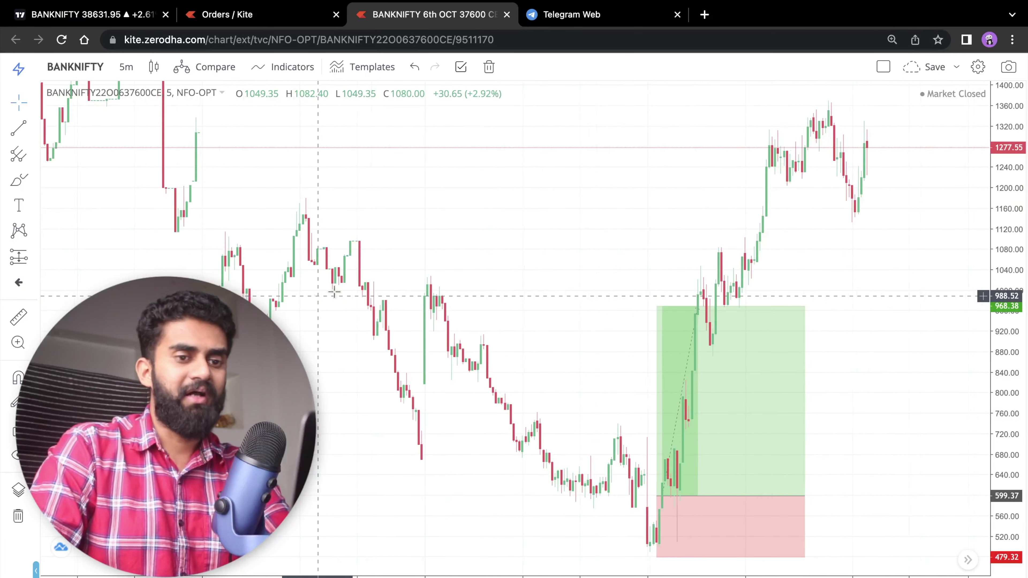
pyautogui.hscroll(6, 725, 211)
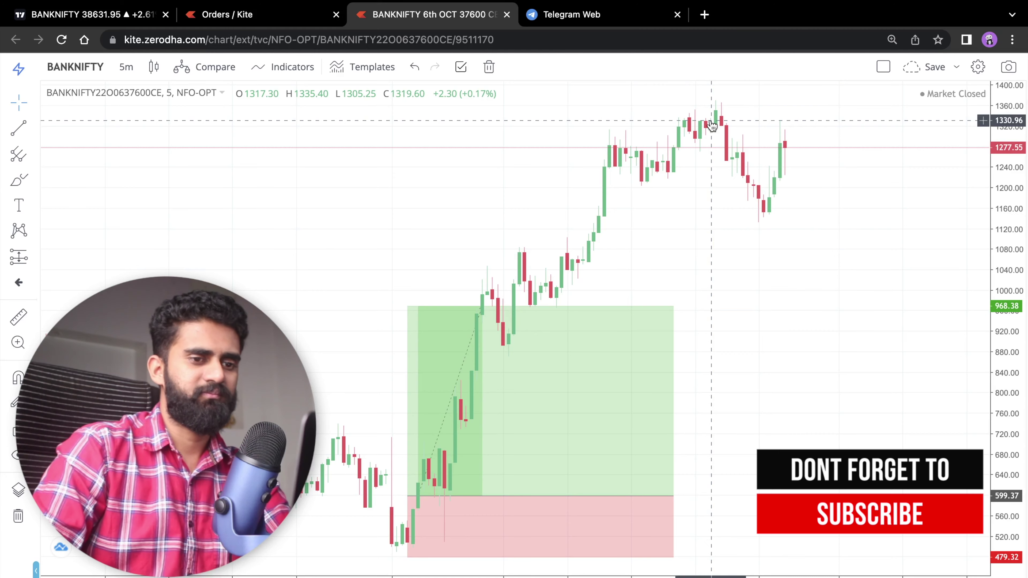
pyautogui.scroll(-3, 830, 264)
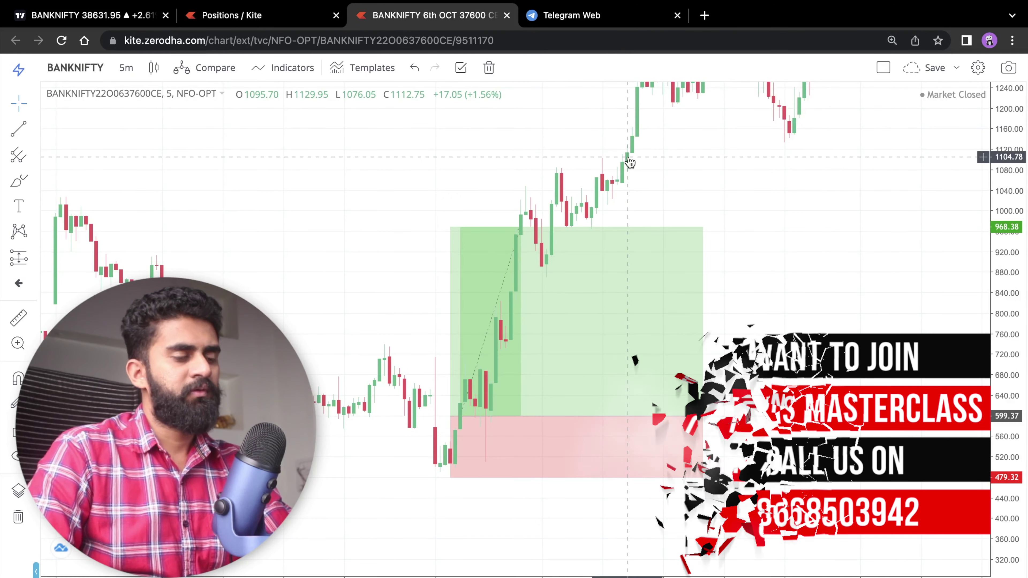
pyautogui.click(310, 17)
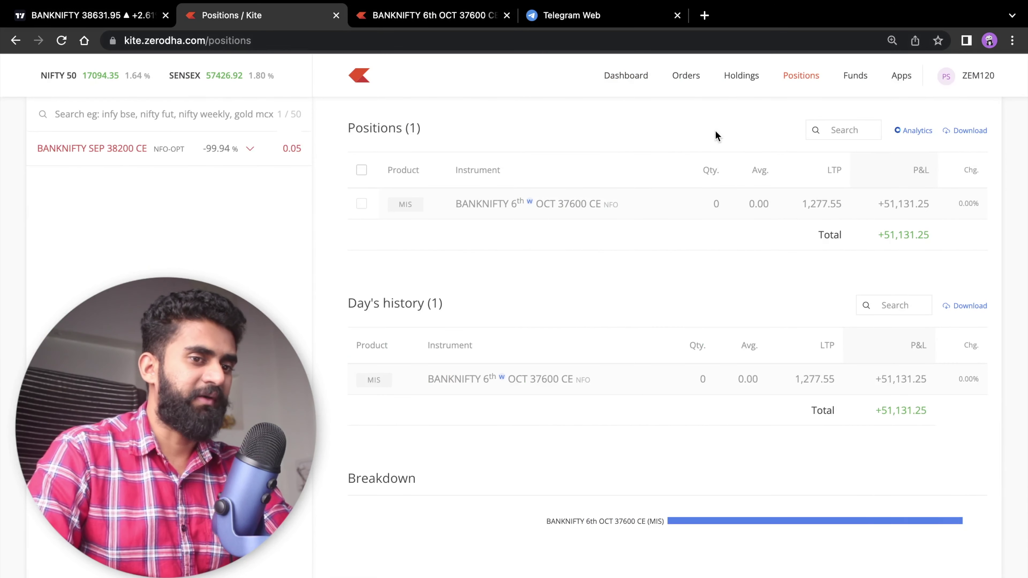